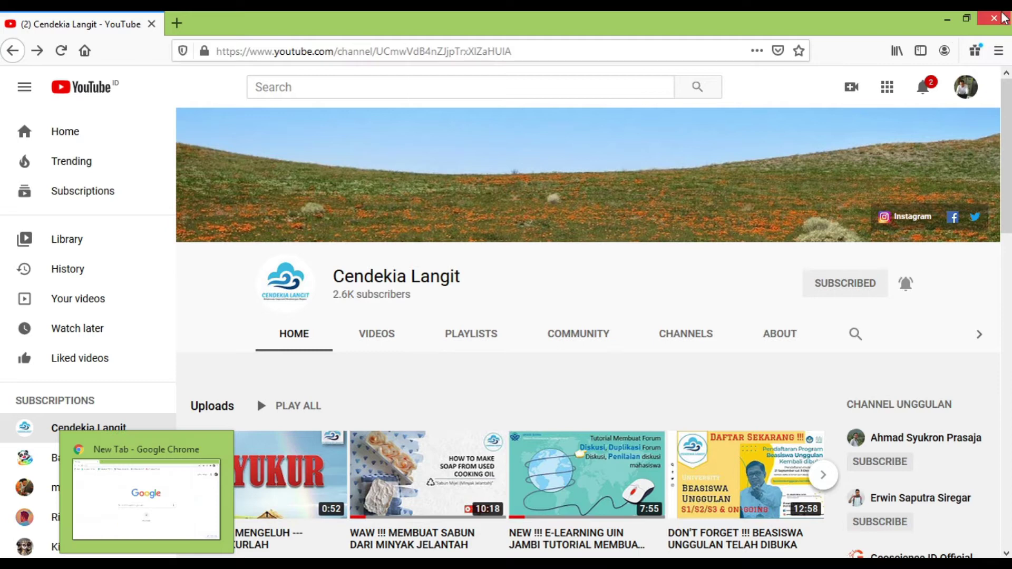
- Minimize the YouTube browser window, switch to Google Chrome and open Google Drive from the Google apps
click(945, 20)
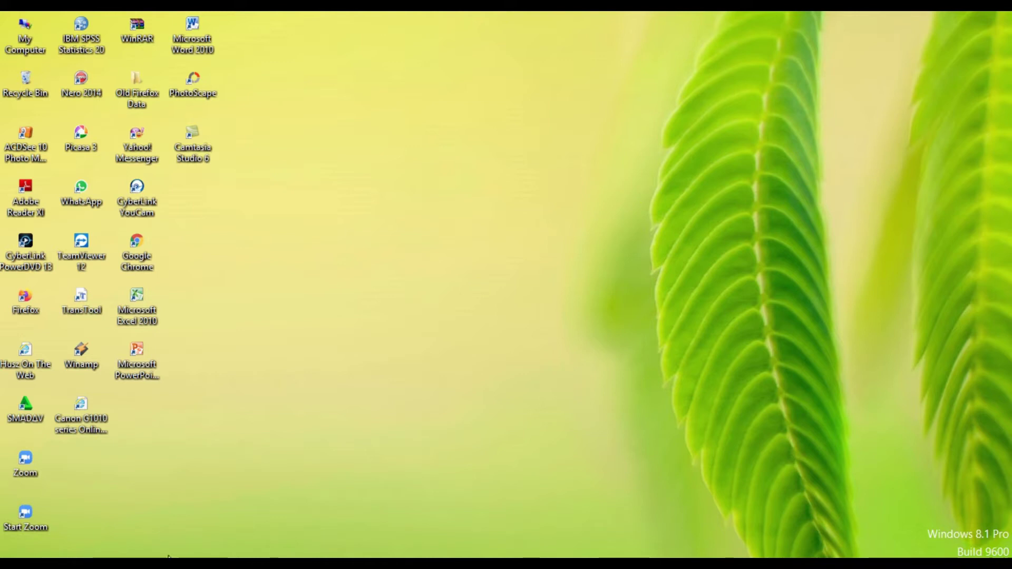
click(168, 474)
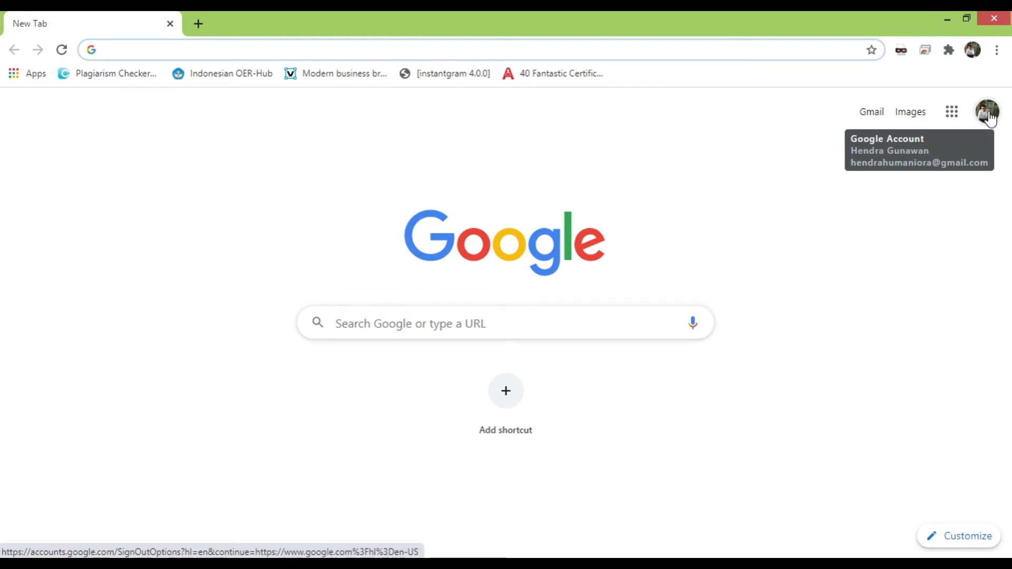
click(959, 116)
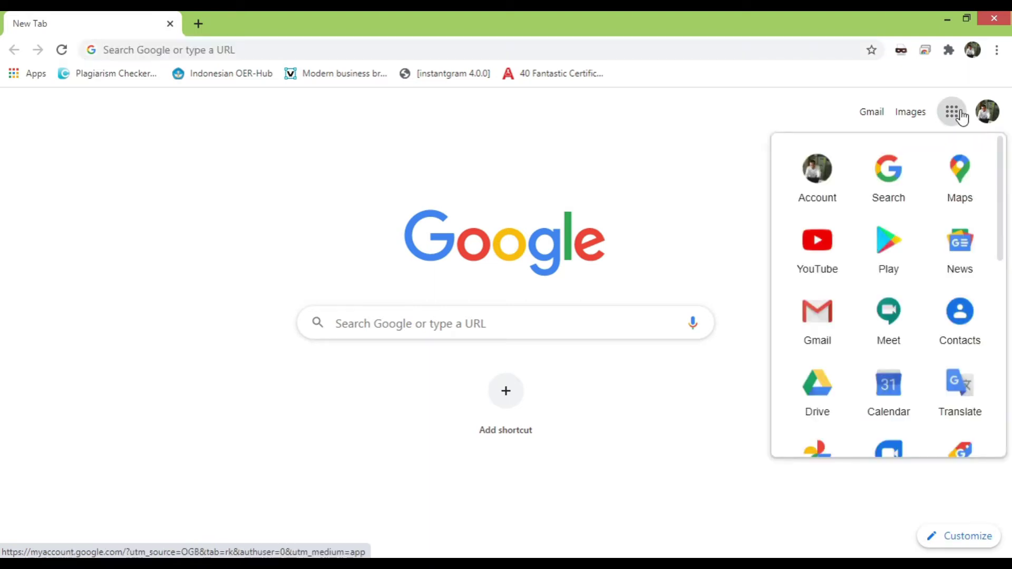
click(822, 403)
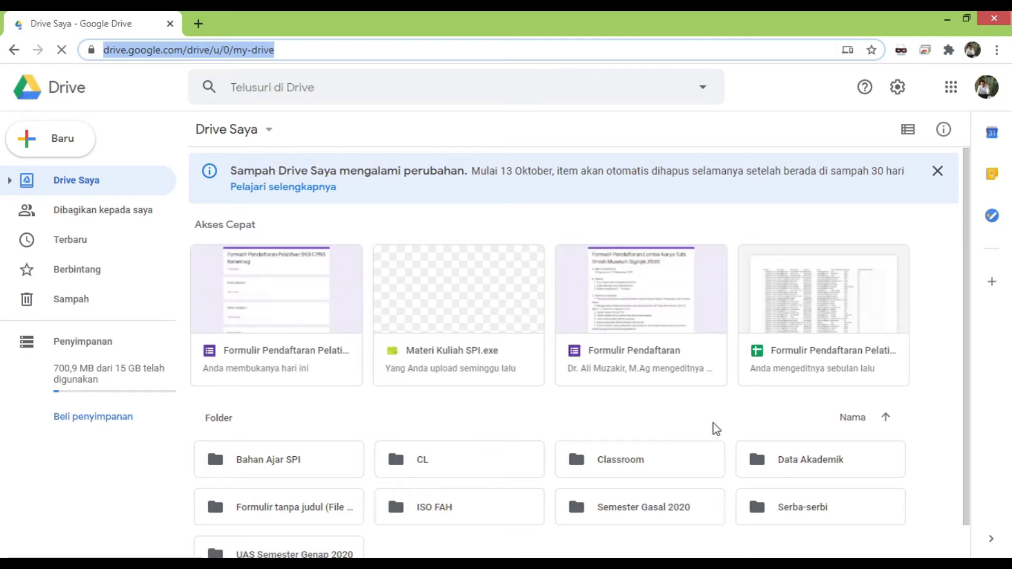
- Create a new folder named "Soal Ujian" in Drive Saya
scroll(716, 428, down, 1)
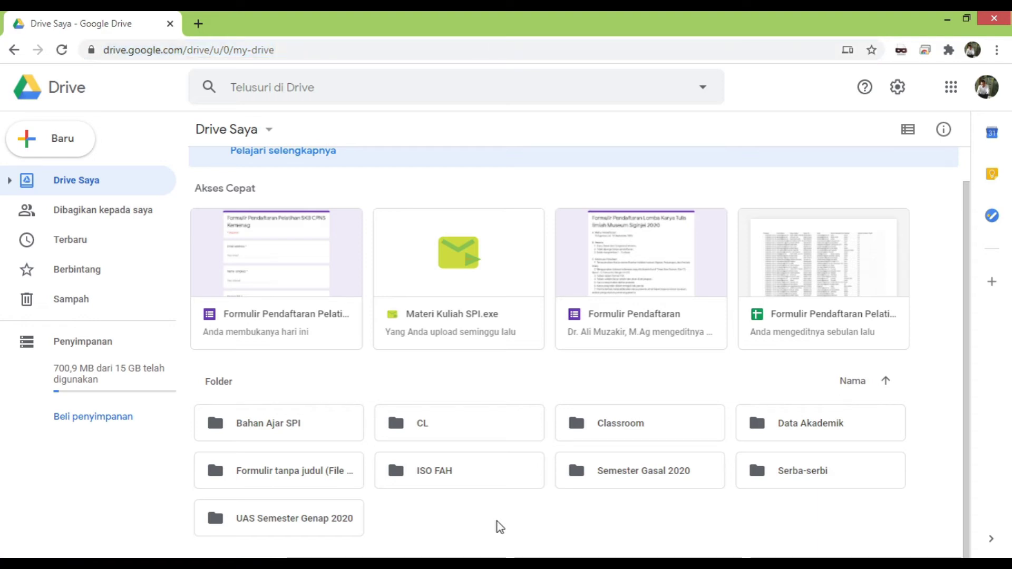
right_click(497, 520)
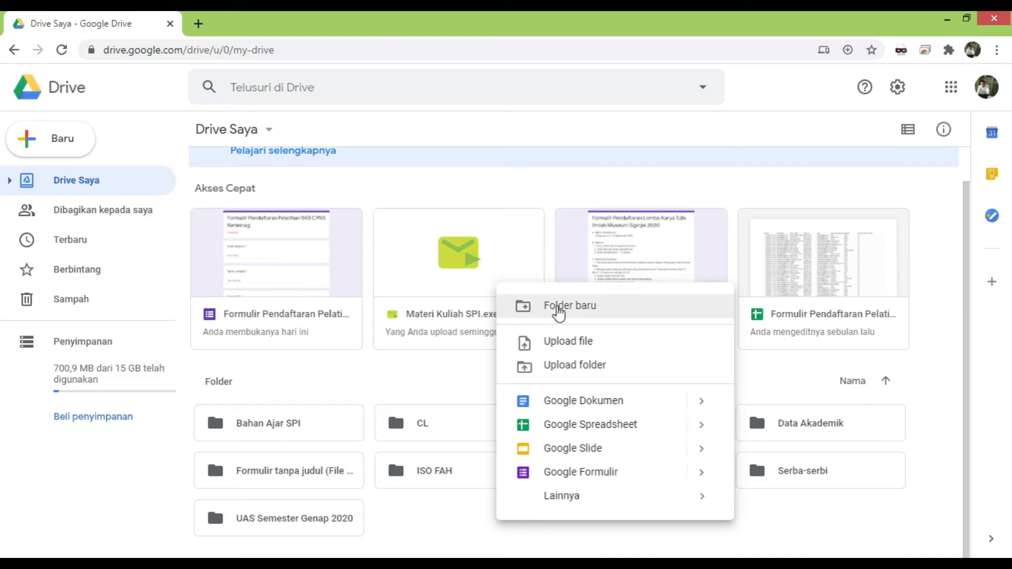
click(559, 313)
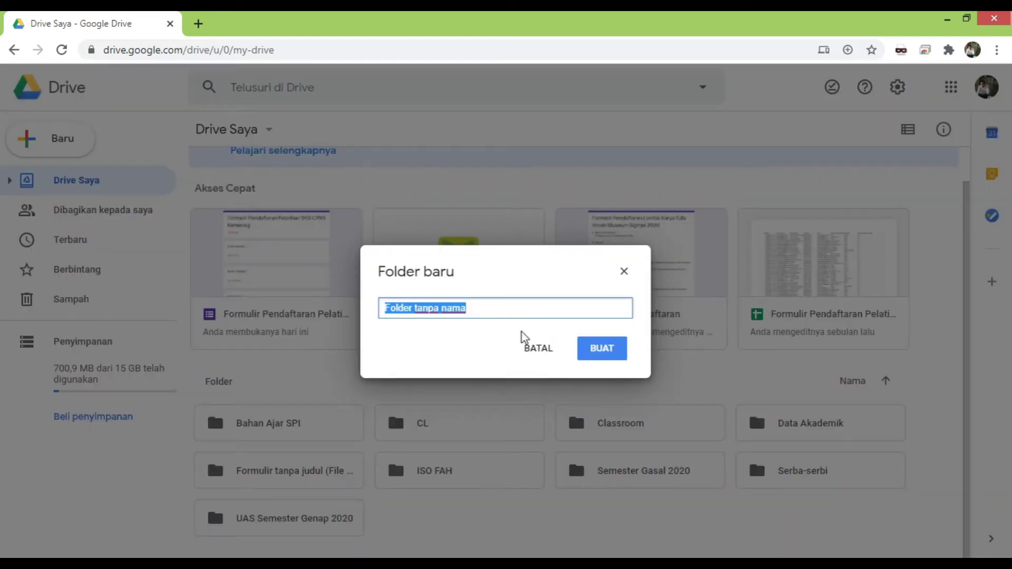
text(Soal Ujian)
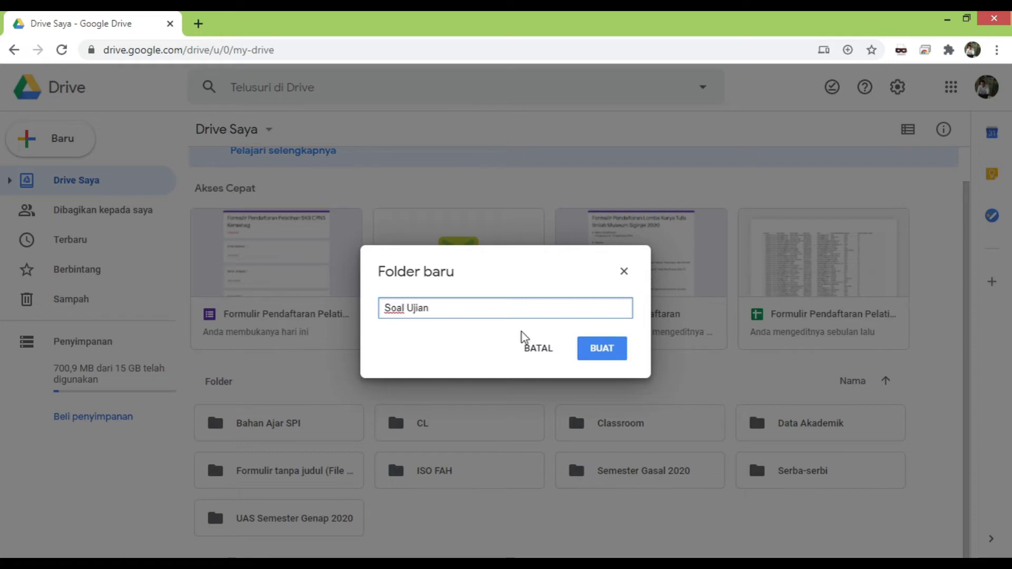
click(605, 355)
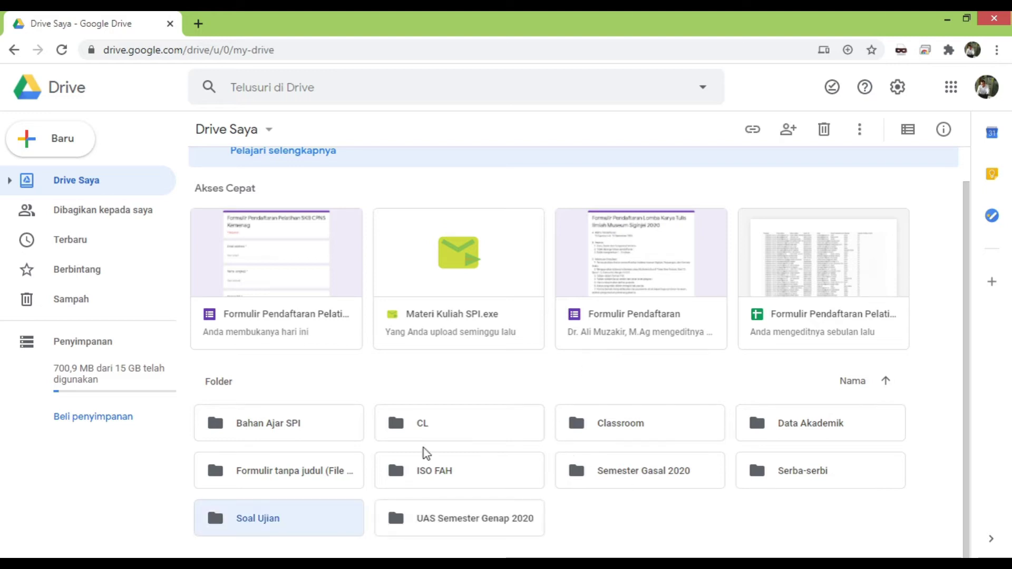
- Open the Soal Ujian folder and create a new Google Formulir inside it
double_click(301, 519)
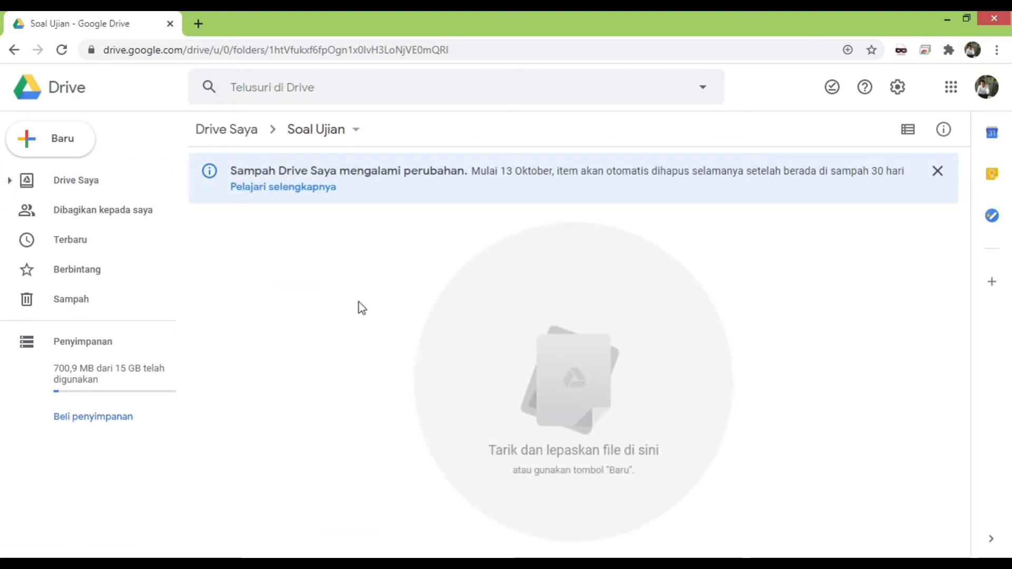
right_click(347, 265)
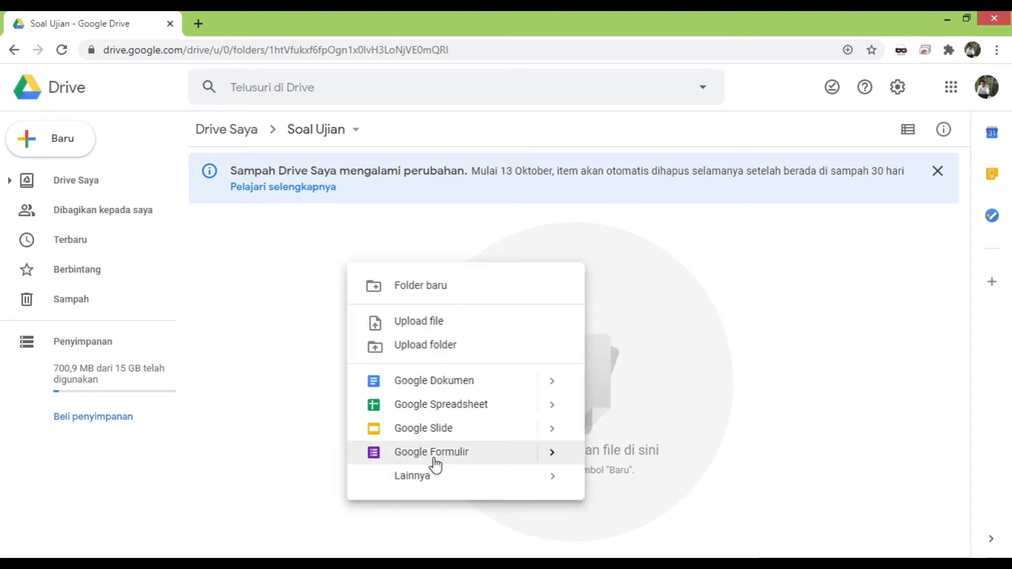
mouse_move(445, 481)
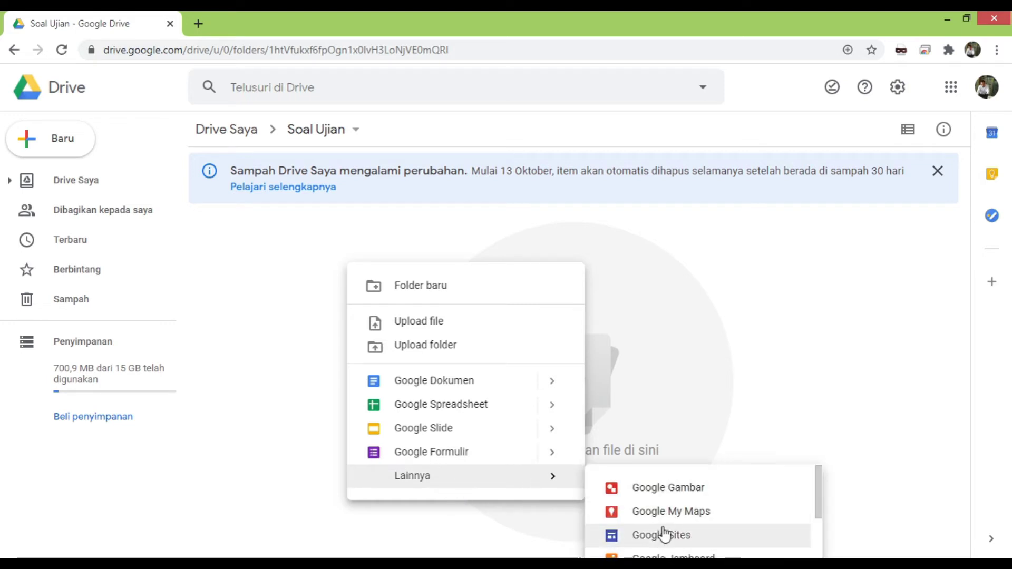
click(412, 459)
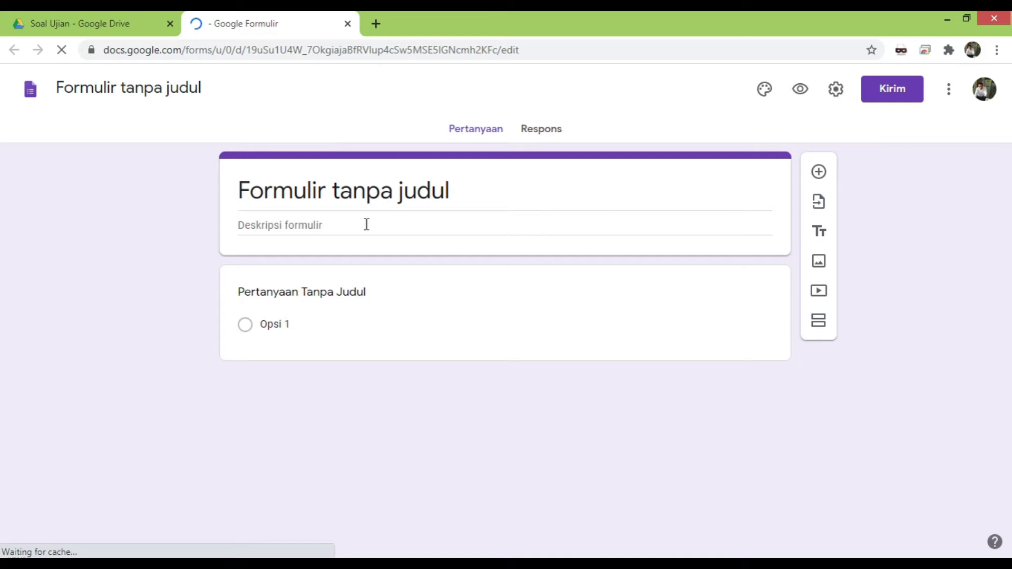
- Replace the form's title with "Soal Ujian MK Metopen Sejarah"
click(346, 190)
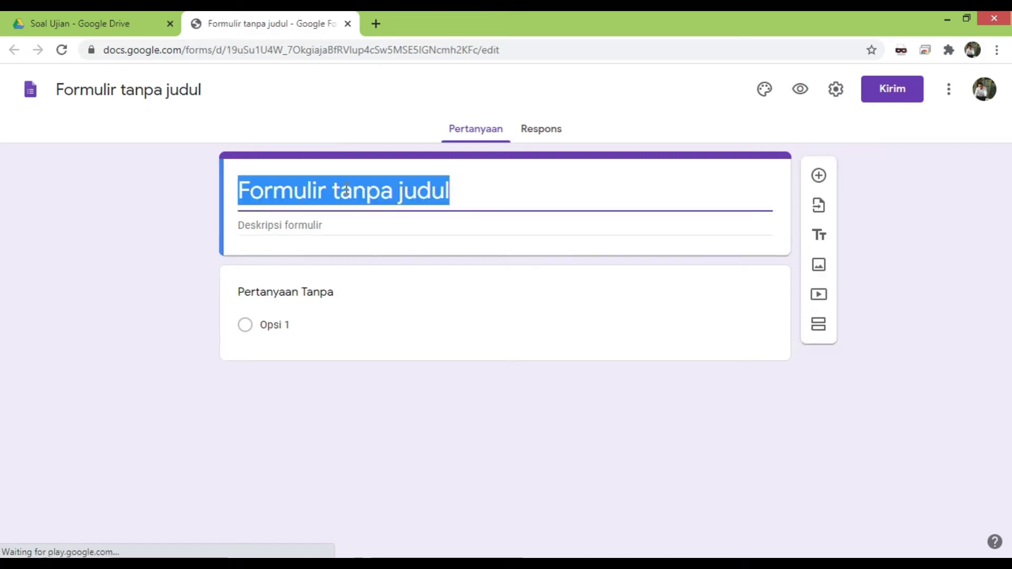
text(Soal Ujian)
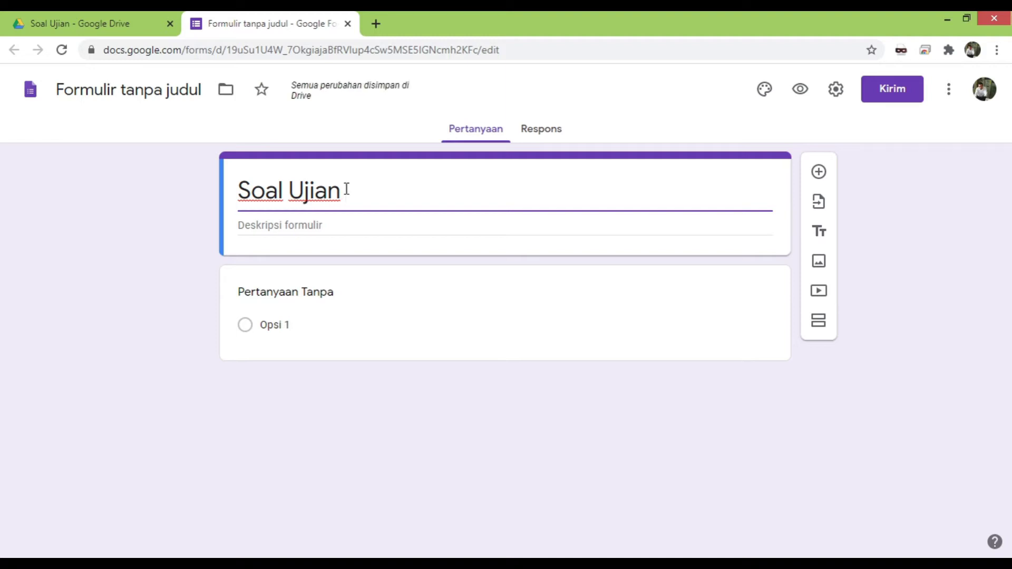
text(MK)
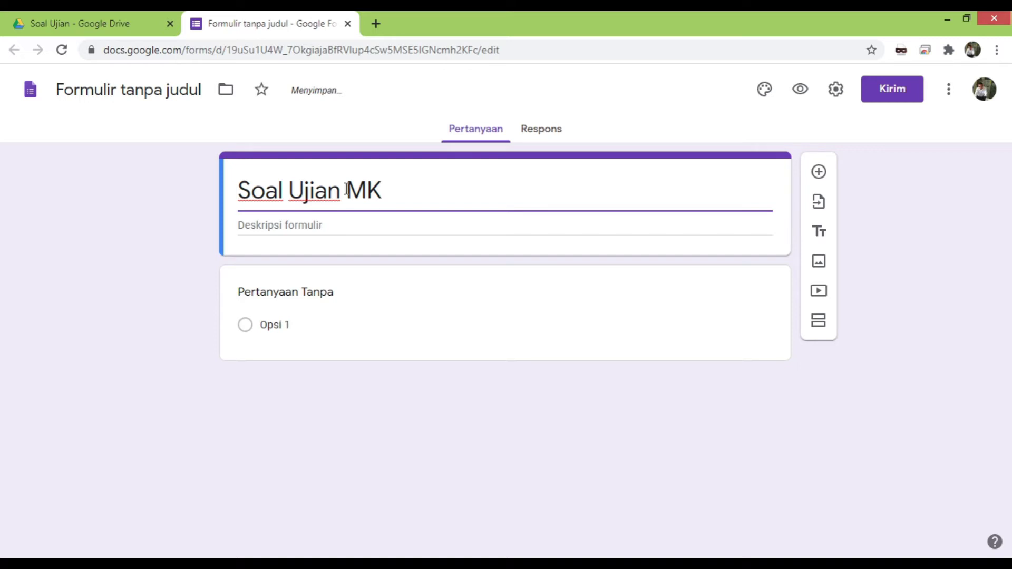
text( Met)
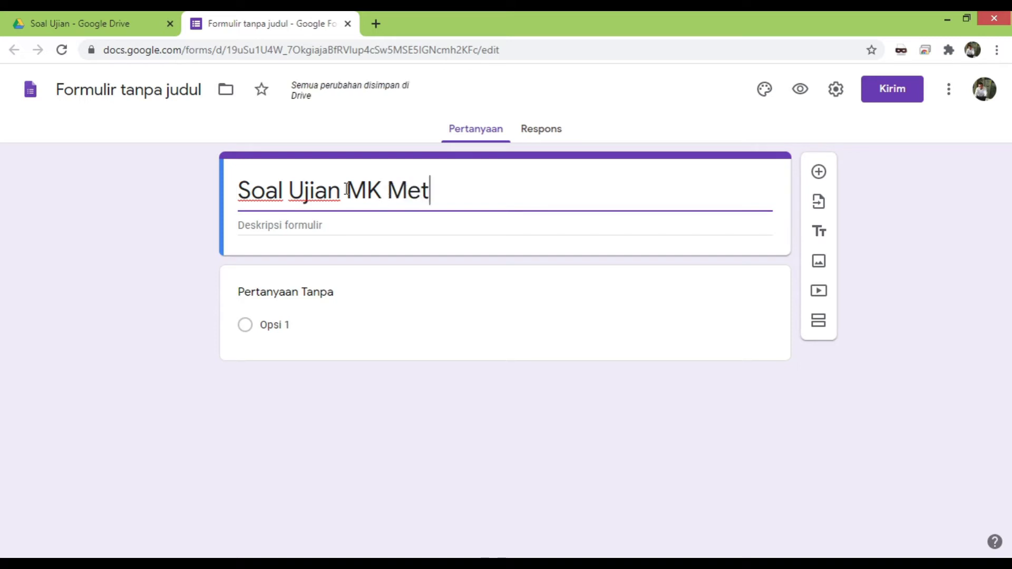
text(open S)
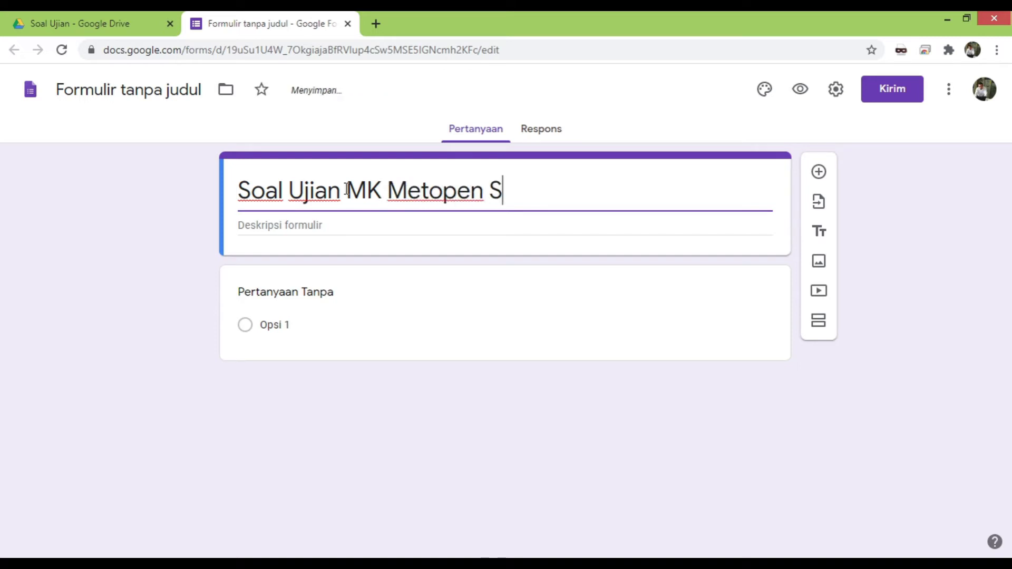
text(ejarah)
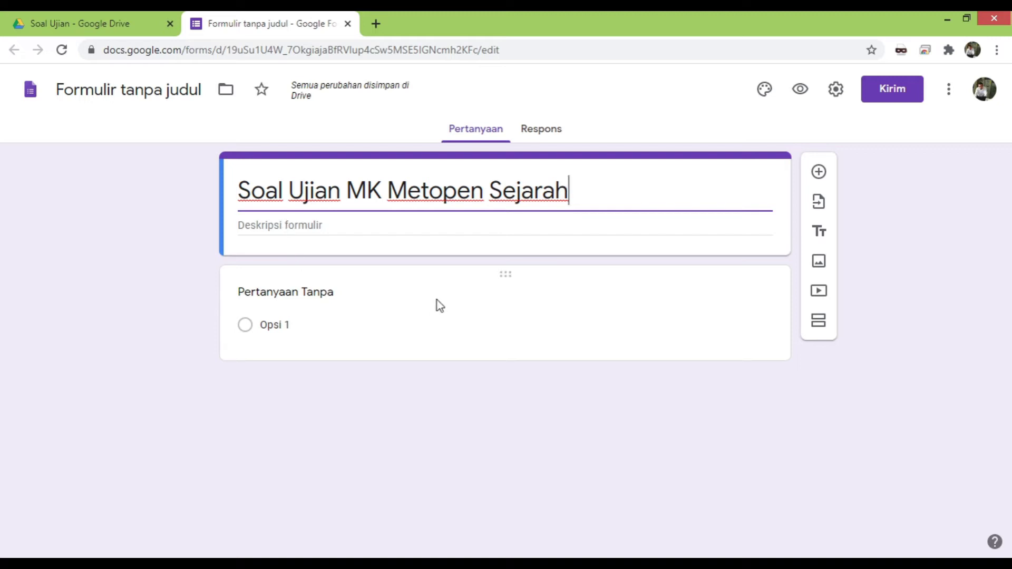
- Title the first question "Nama" as a Jawaban singkat item and make it required
click(312, 299)
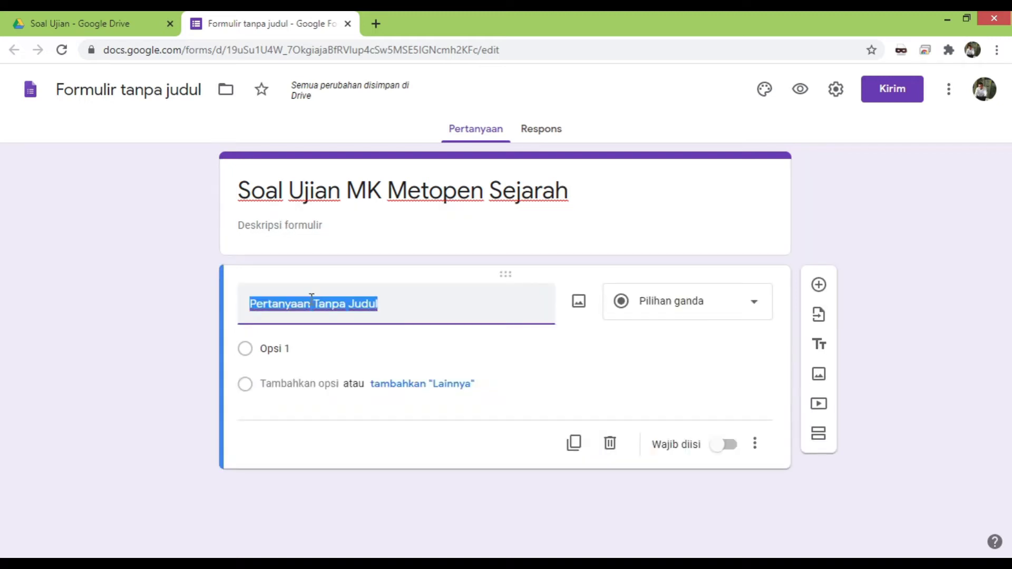
text(Nama)
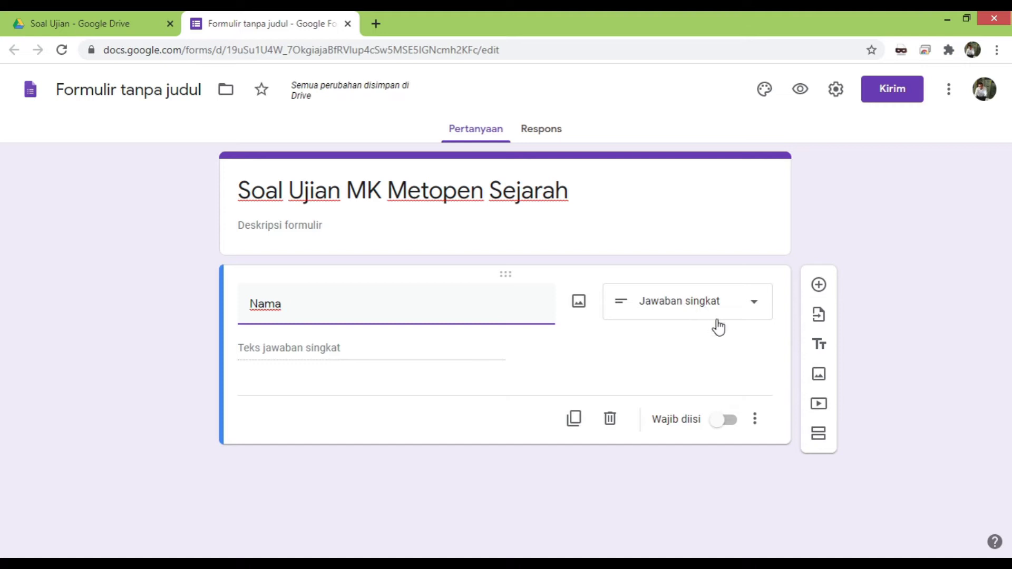
click(728, 423)
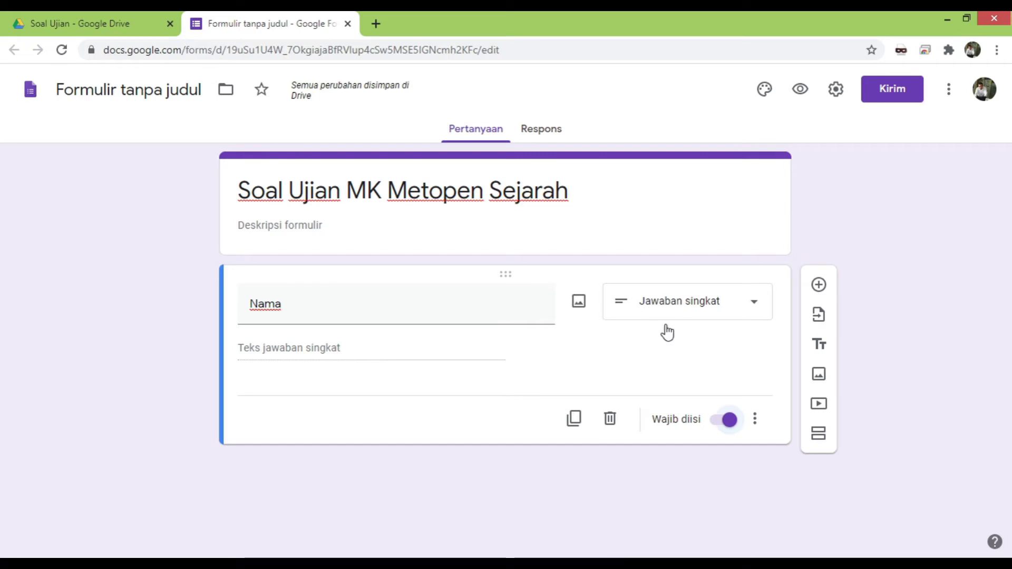
- Add a second question, "Apa yang dimaksud dengan Sejarah ?", with the answer type Paragraf
click(819, 286)
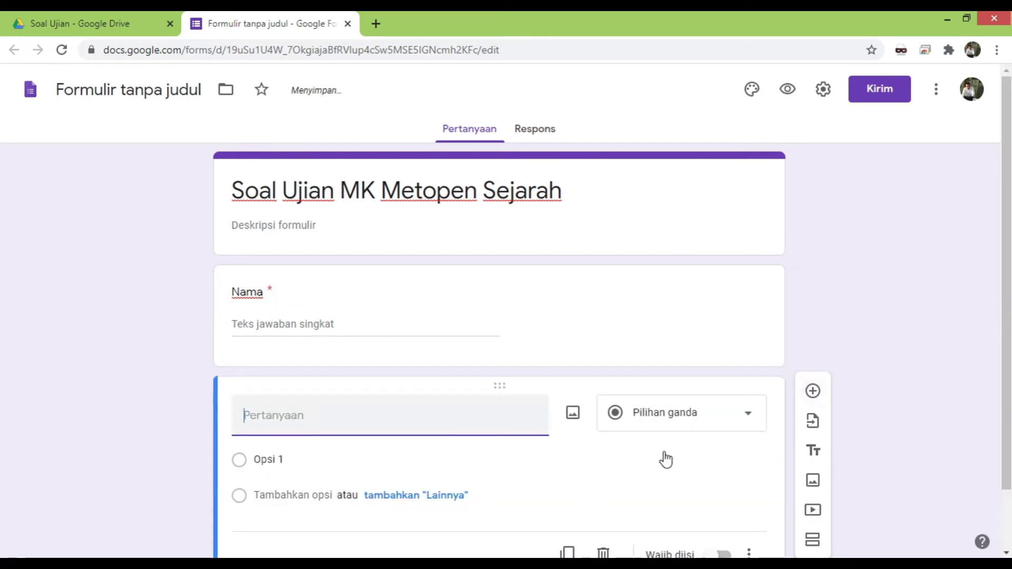
scroll(921, 388, down, 2)
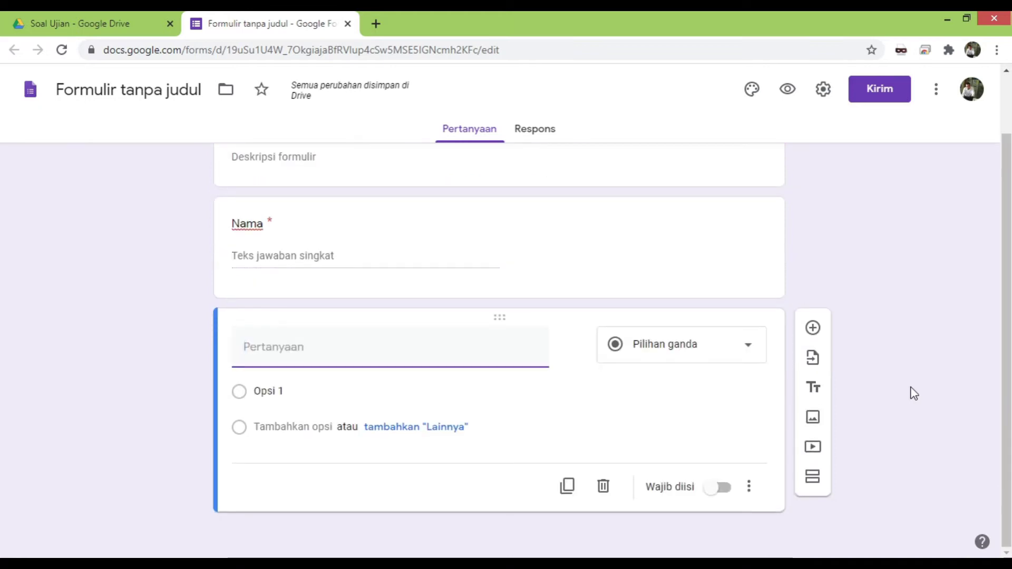
text(Apa yang dimaks)
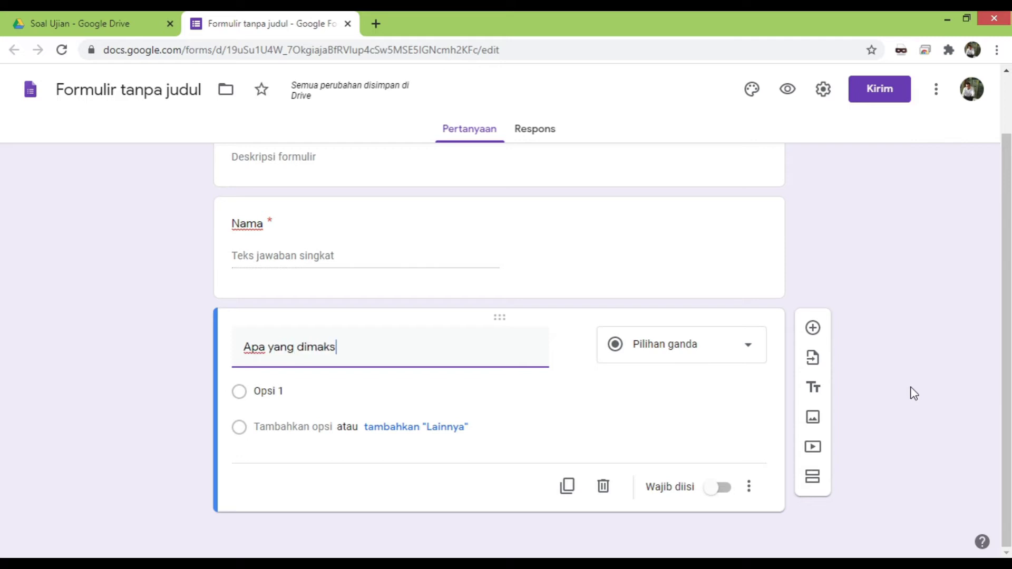
text(ud dengan Sejarah)
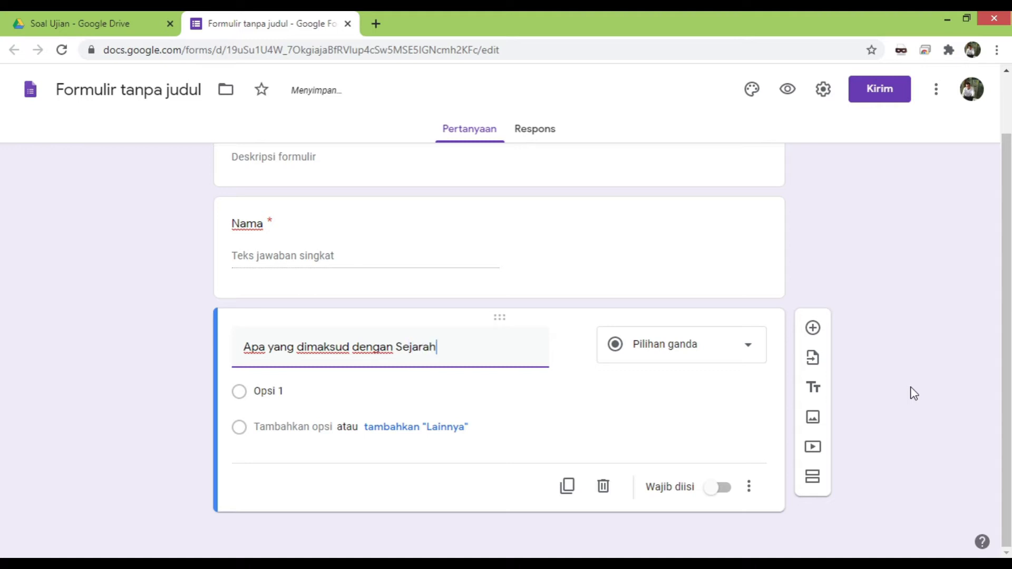
text( ?)
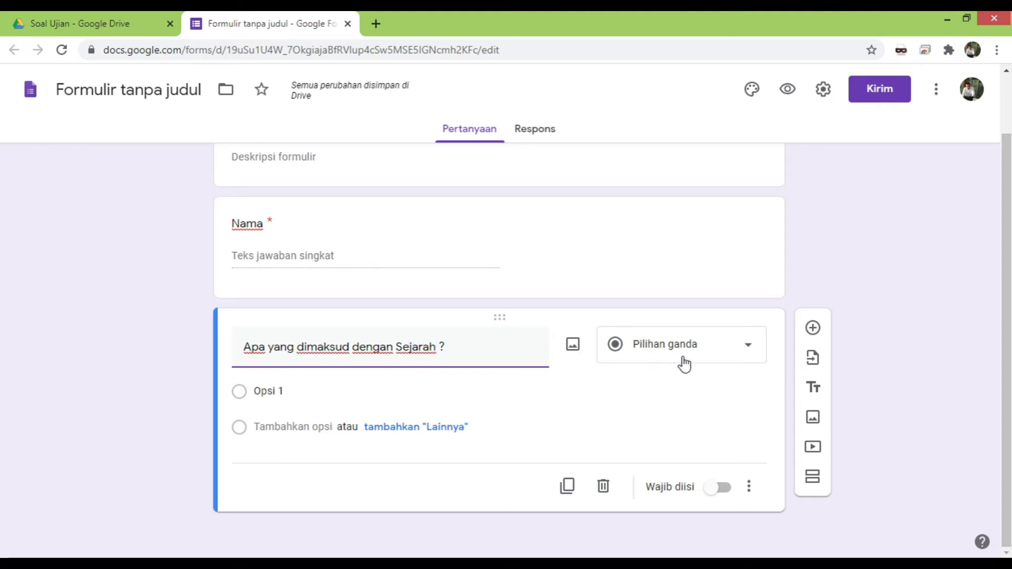
click(730, 357)
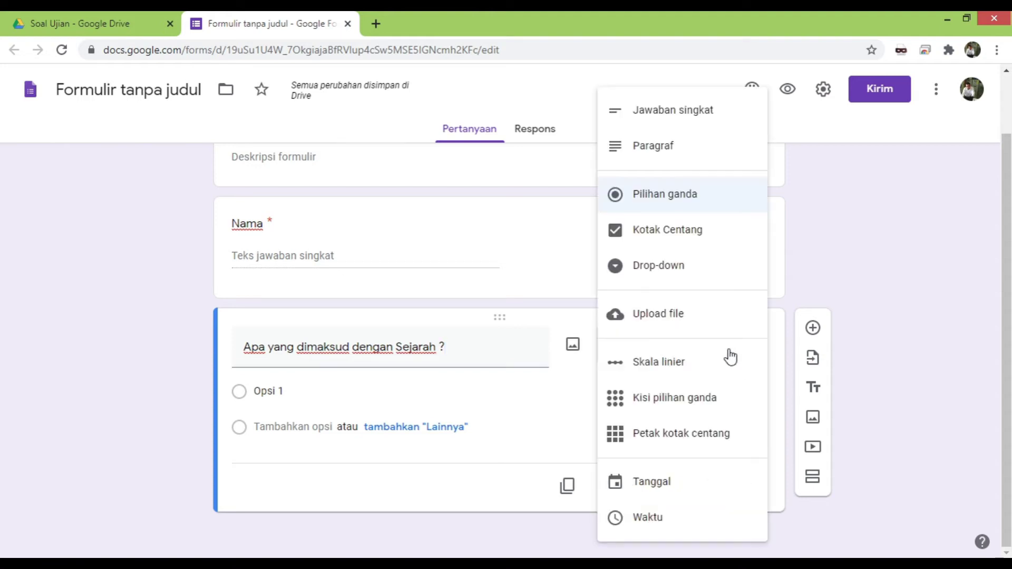
click(667, 145)
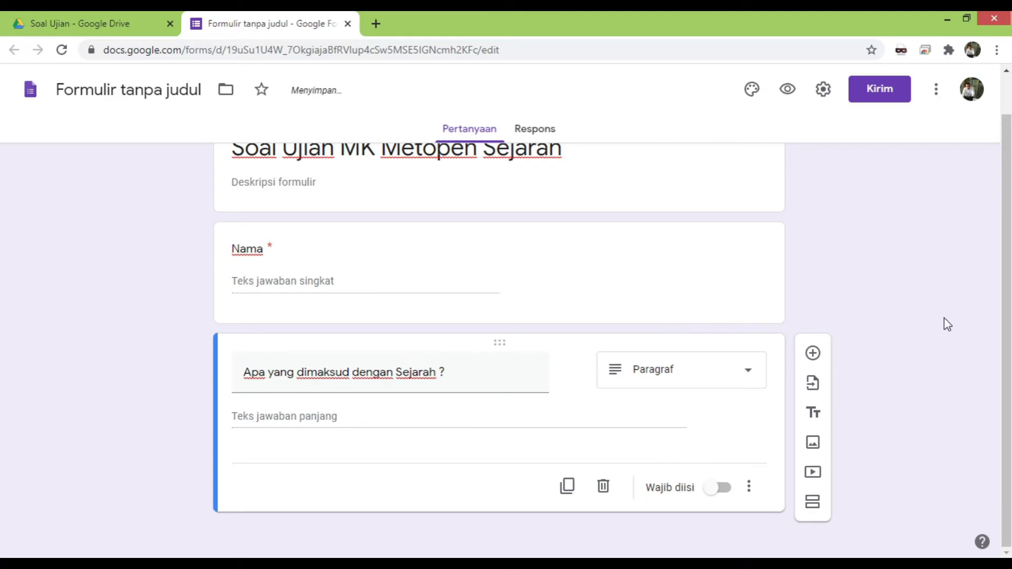
- Add a third question, "Apa yang dimaksud dengan eksplanasi sejarah ?", with the answer type Paragraf
scroll(945, 317, up, 1)
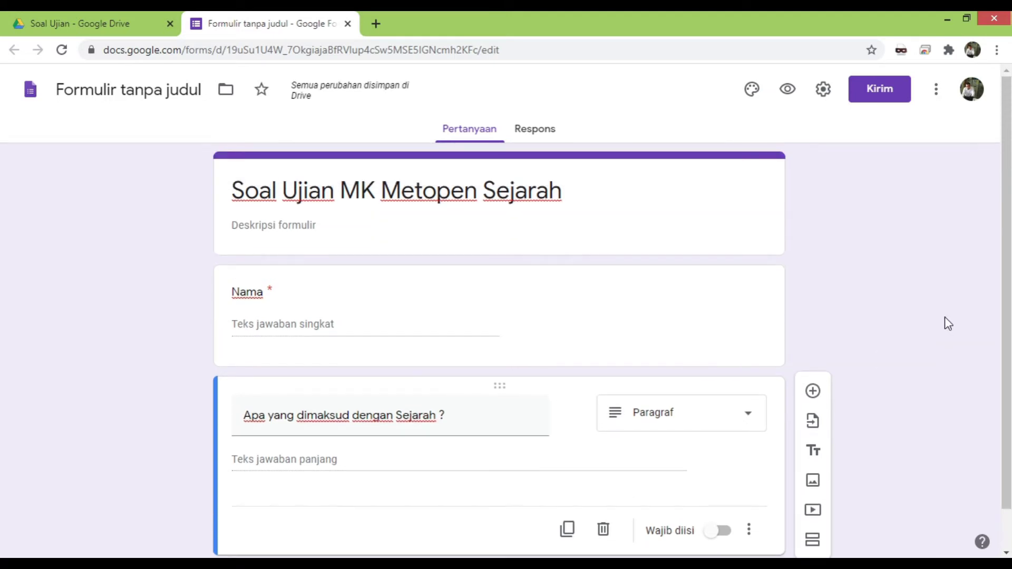
scroll(945, 318, down, 1)
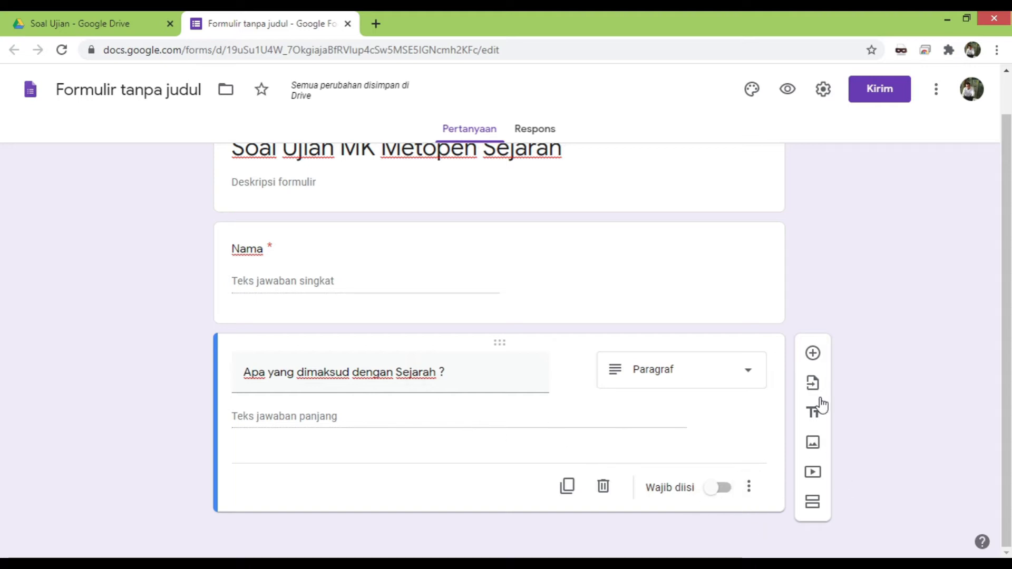
click(814, 353)
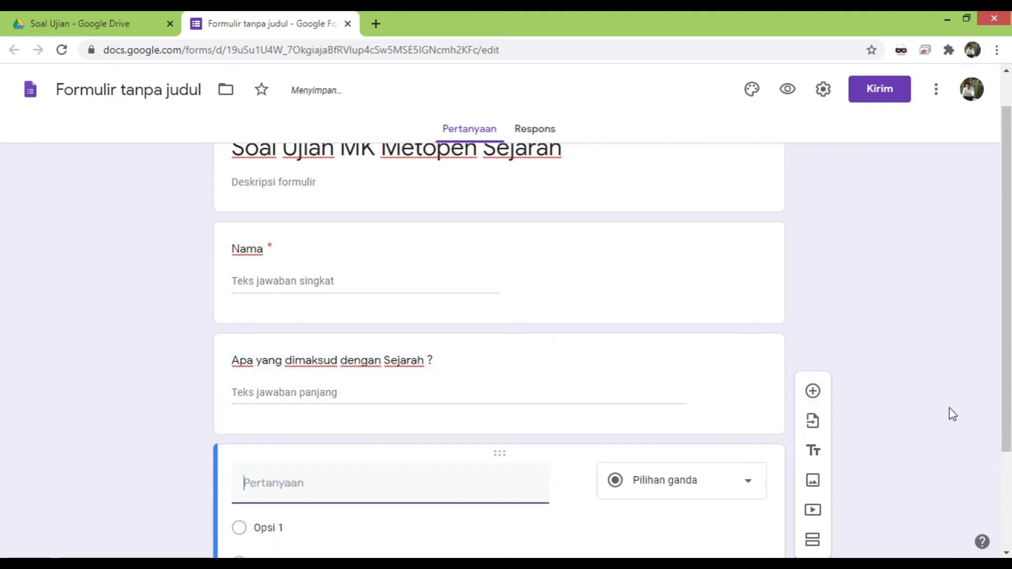
text(Apa yang dimaksud dengan eksplanasi sej)
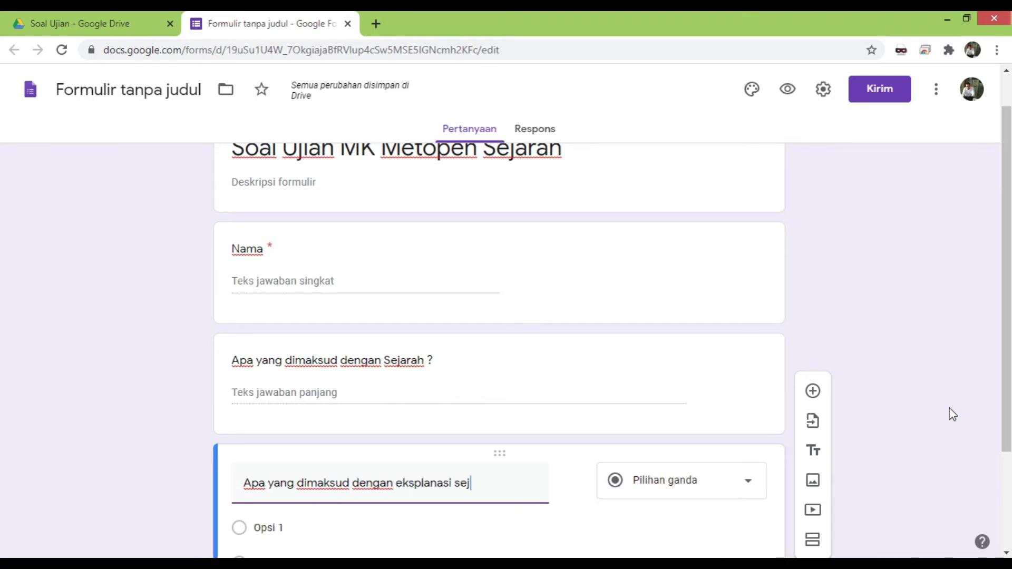
text(arah \)
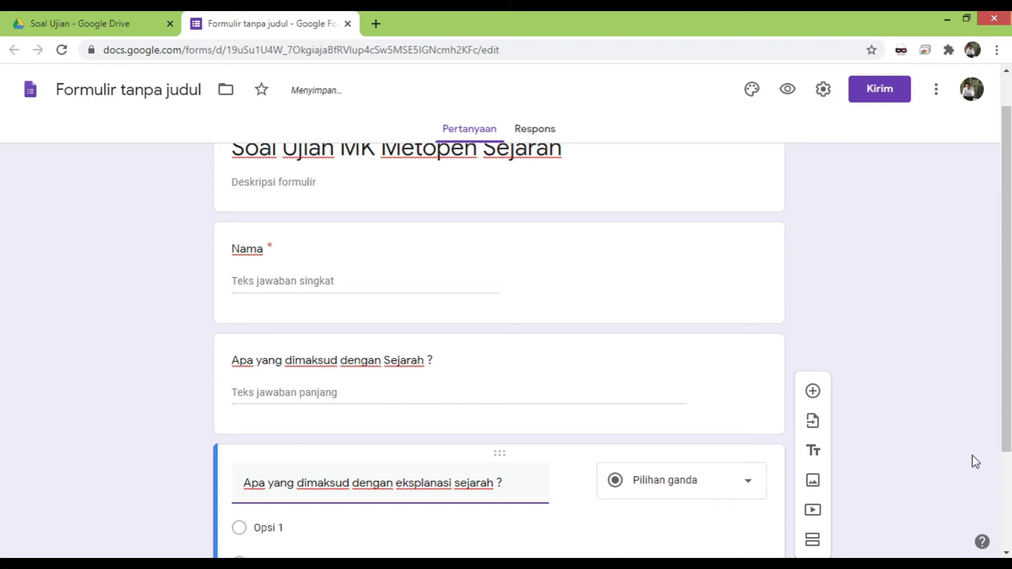
click(742, 485)
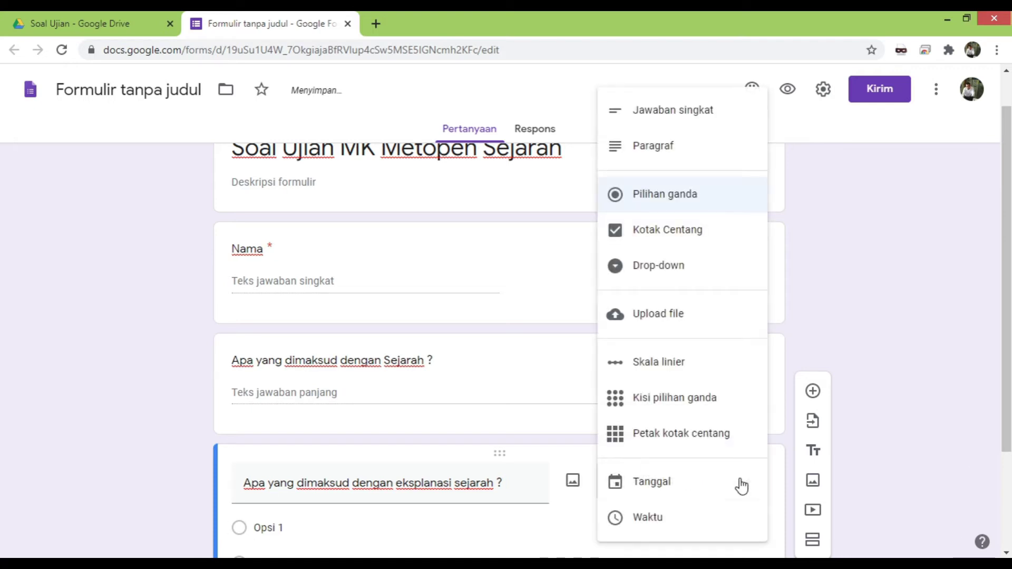
click(653, 145)
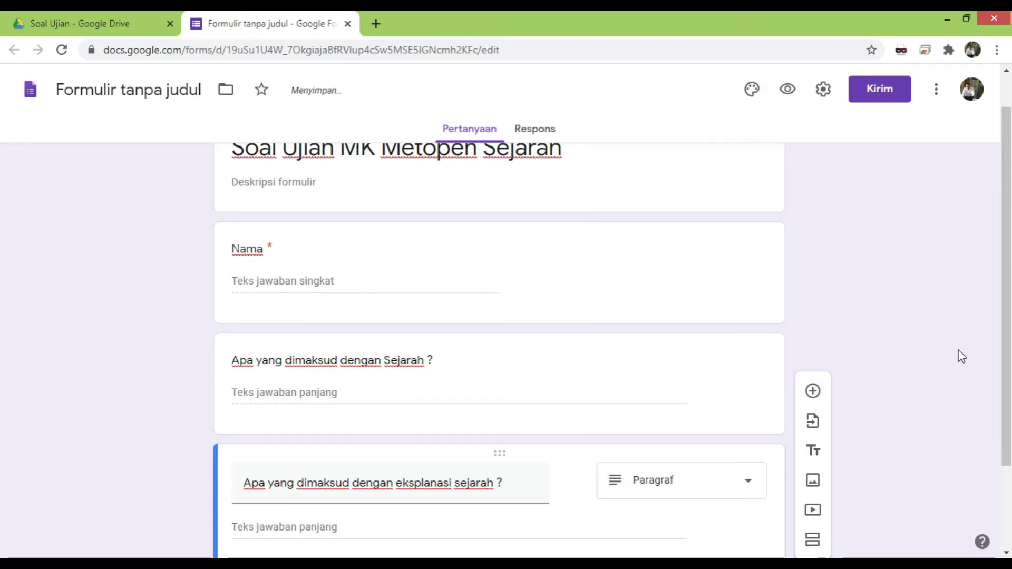
- Add a fourth question, "Jelaskan tahapan penelitian sejarah ?", with the answer type Paragraf
scroll(926, 354, down, 2)
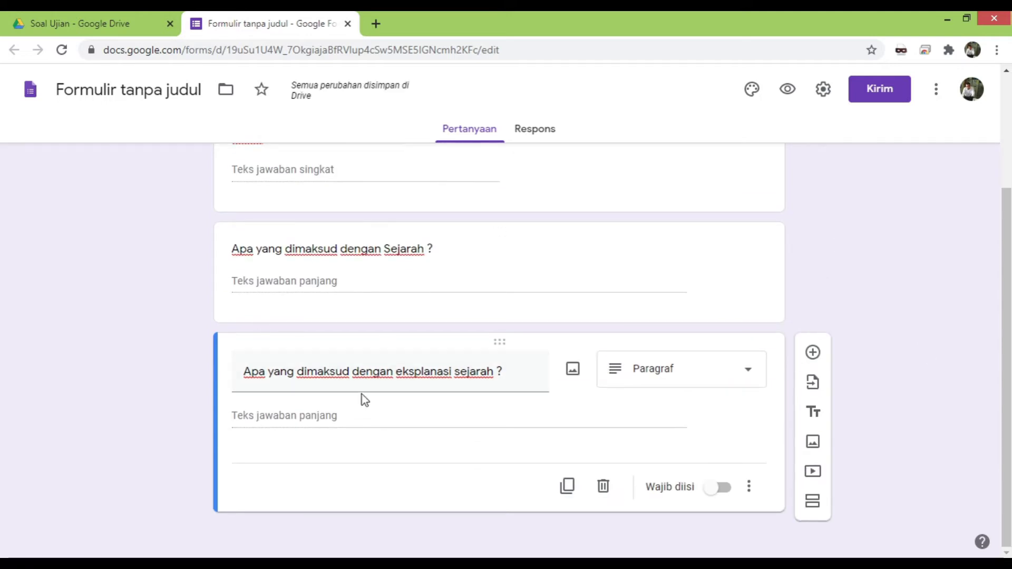
click(813, 353)
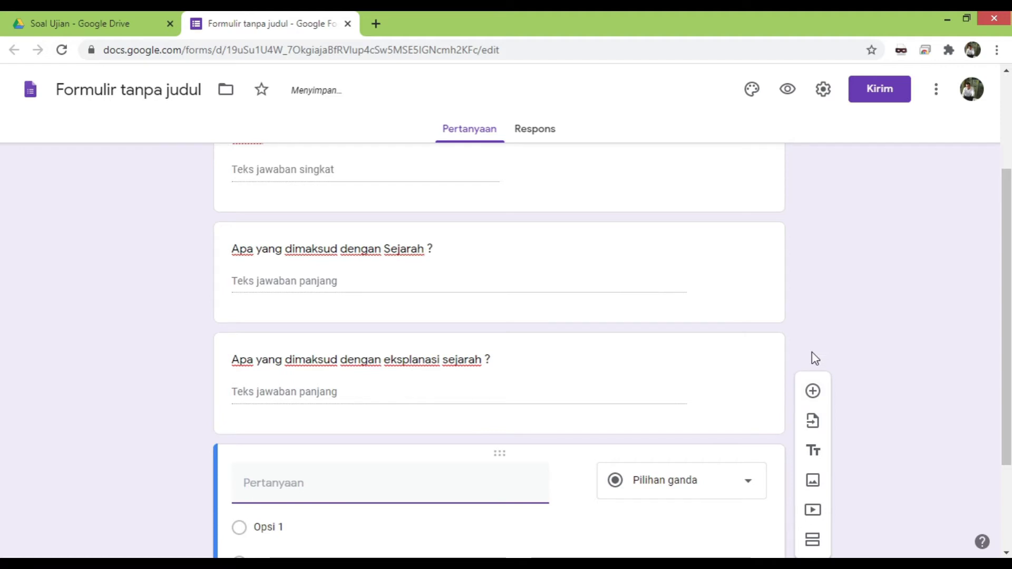
text(Jelaskan tahapan penelitian se)
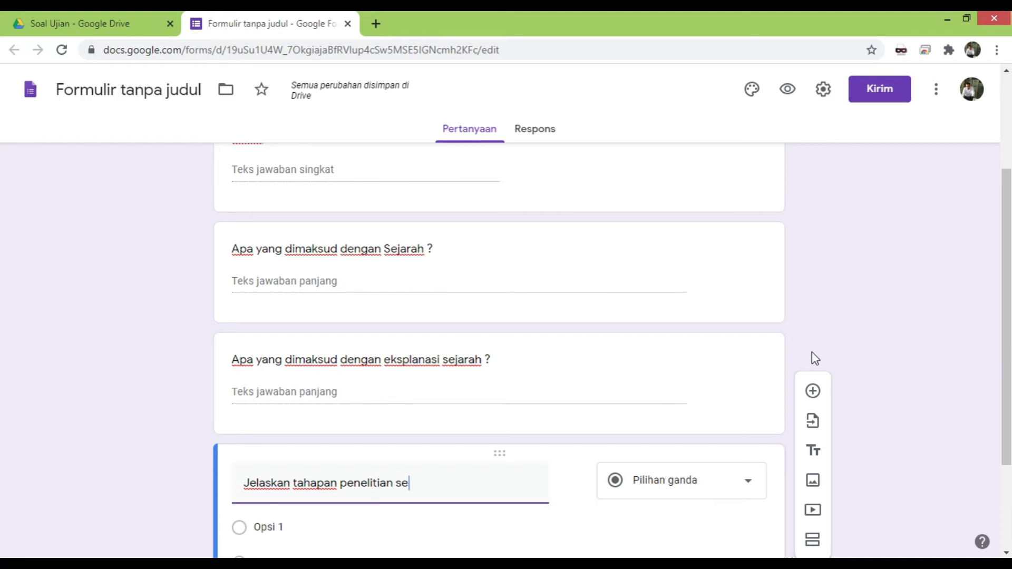
text(jarah ?)
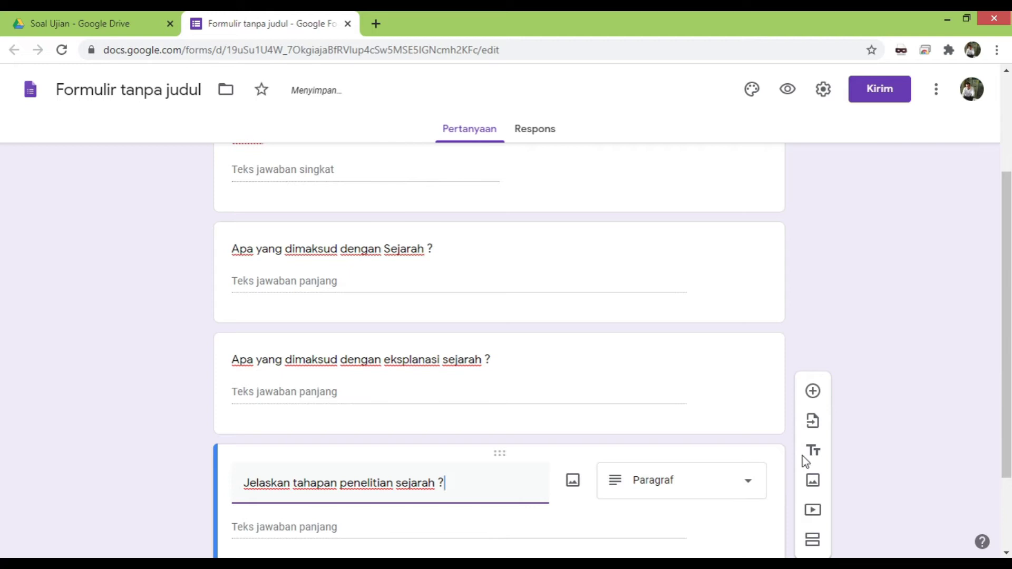
scroll(642, 412, down, 2)
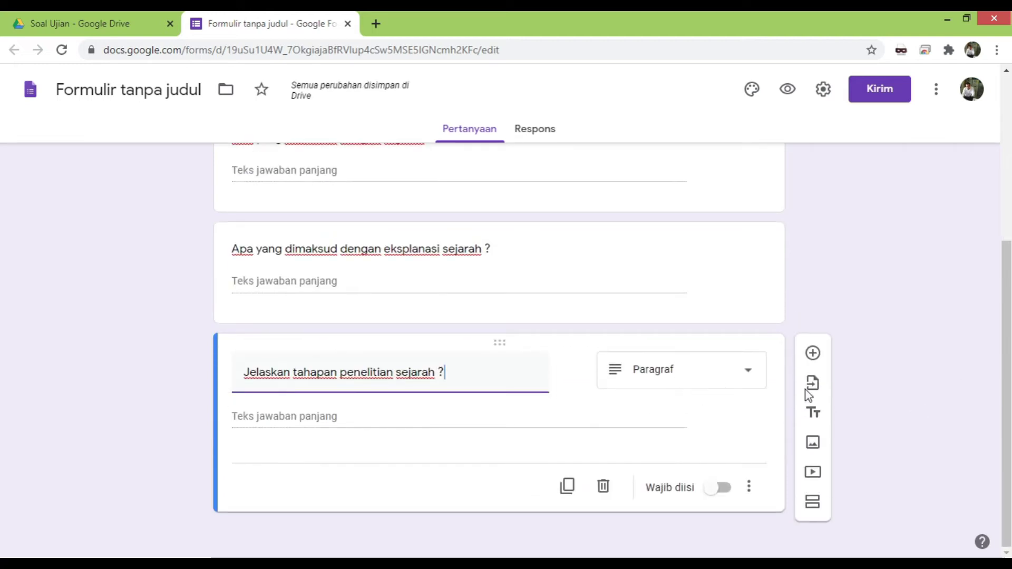
- Review the whole exam form, from its title and name field to the last essay question
scroll(881, 243, up, 2)
scroll(879, 262, up, 2)
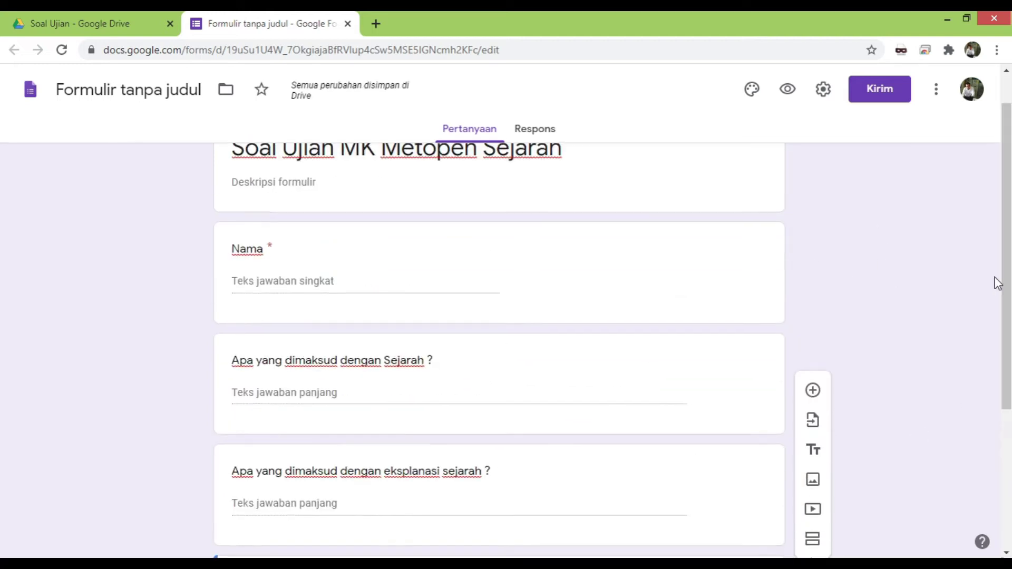
scroll(534, 525, down, 5)
scroll(863, 306, up, 1)
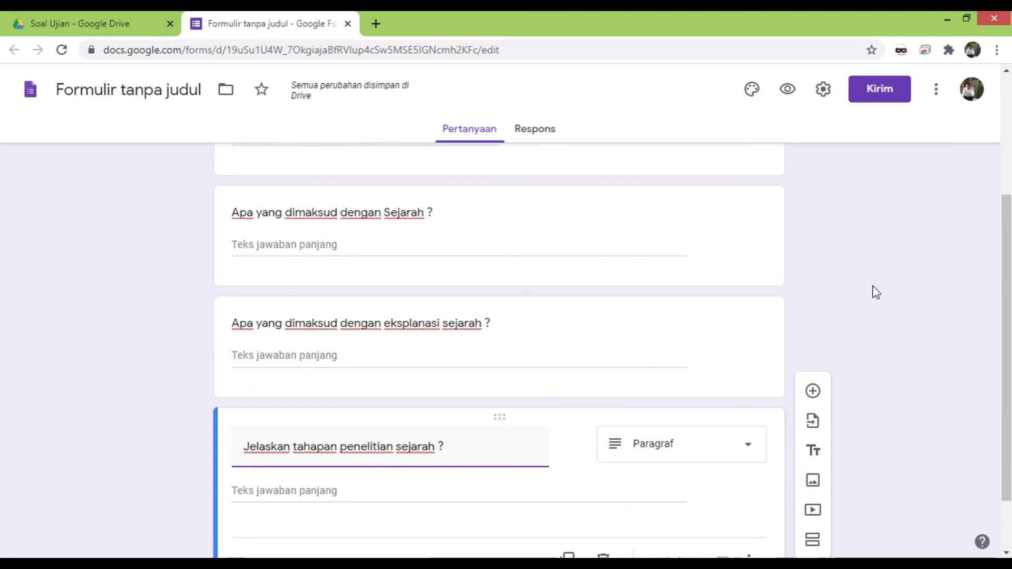
scroll(874, 291, up, 2)
scroll(696, 453, down, 3)
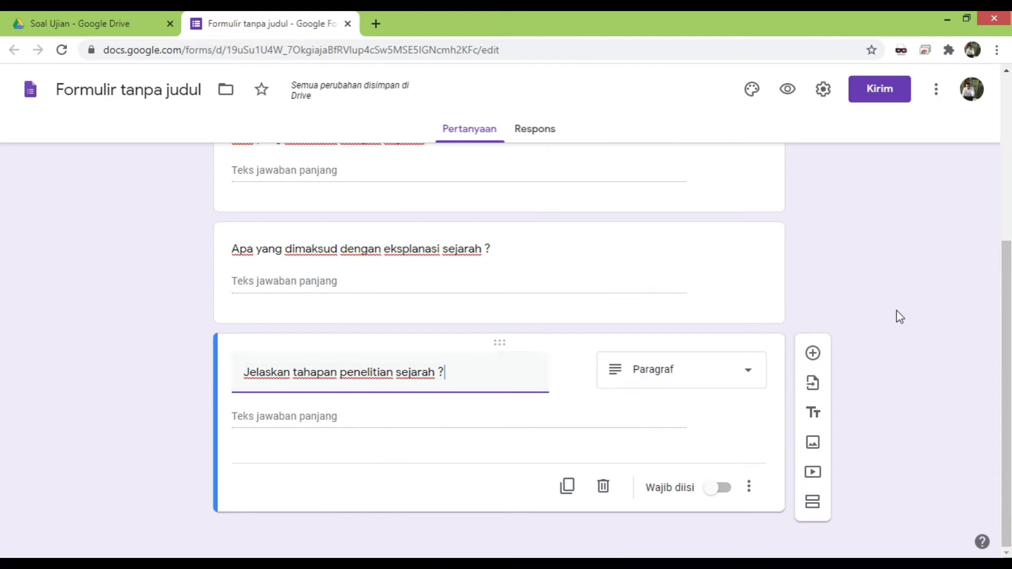
scroll(899, 315, up, 2)
scroll(899, 315, down, 2)
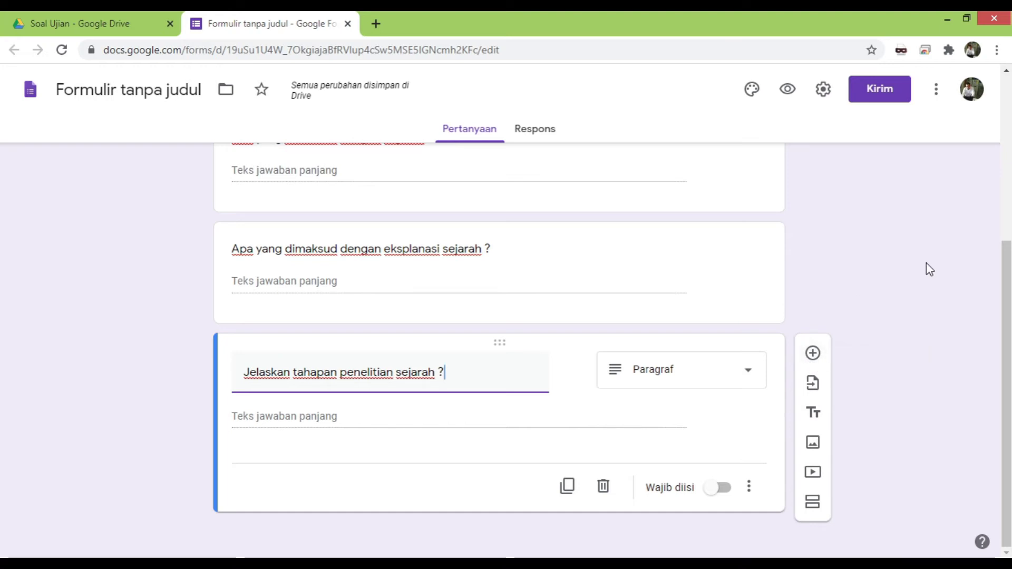
scroll(930, 269, up, 4)
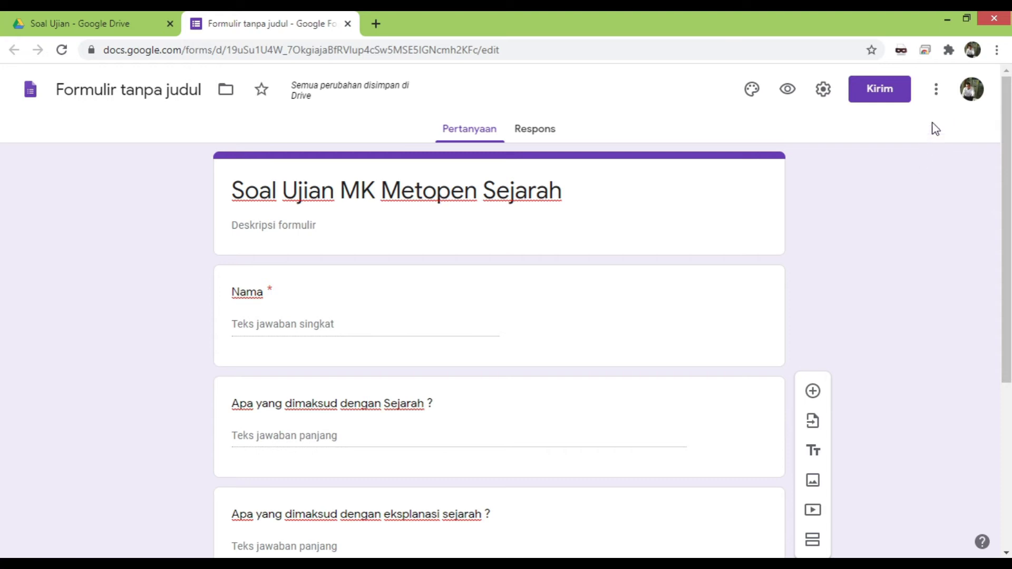
- Search the form add-ons in G Suite Marketplace for "formlimiter" and open the formLimiter page
click(936, 94)
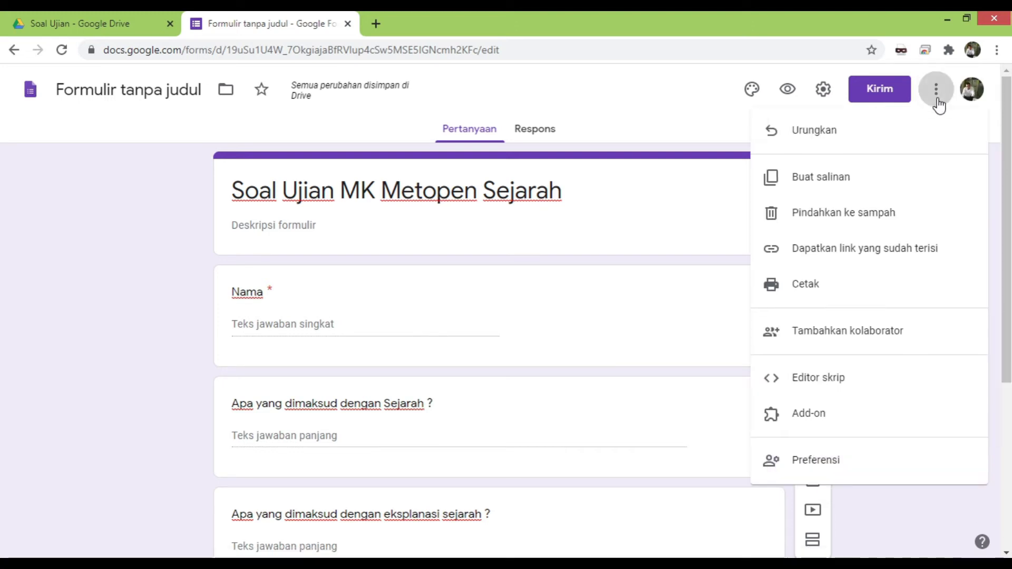
click(816, 428)
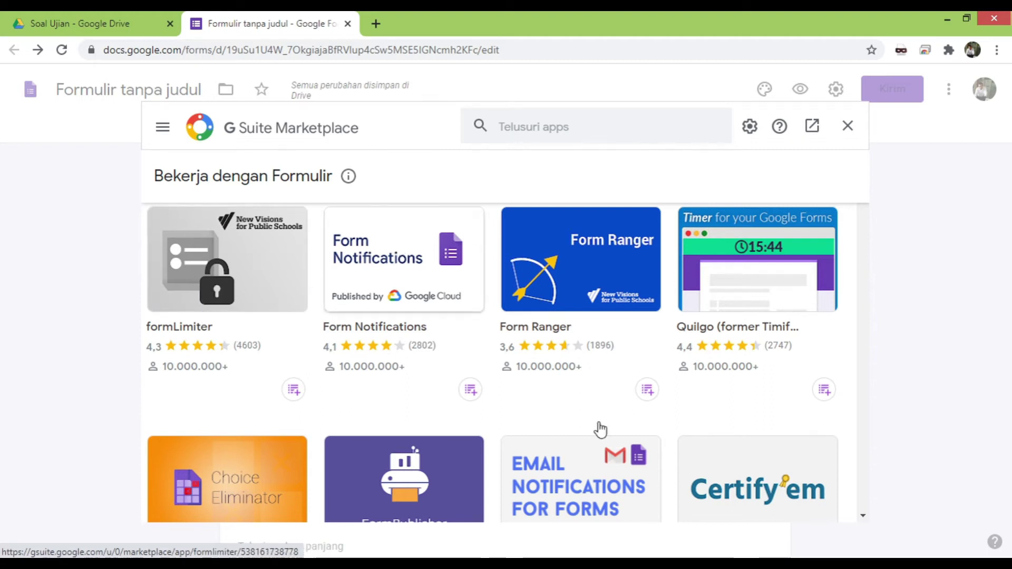
click(565, 124)
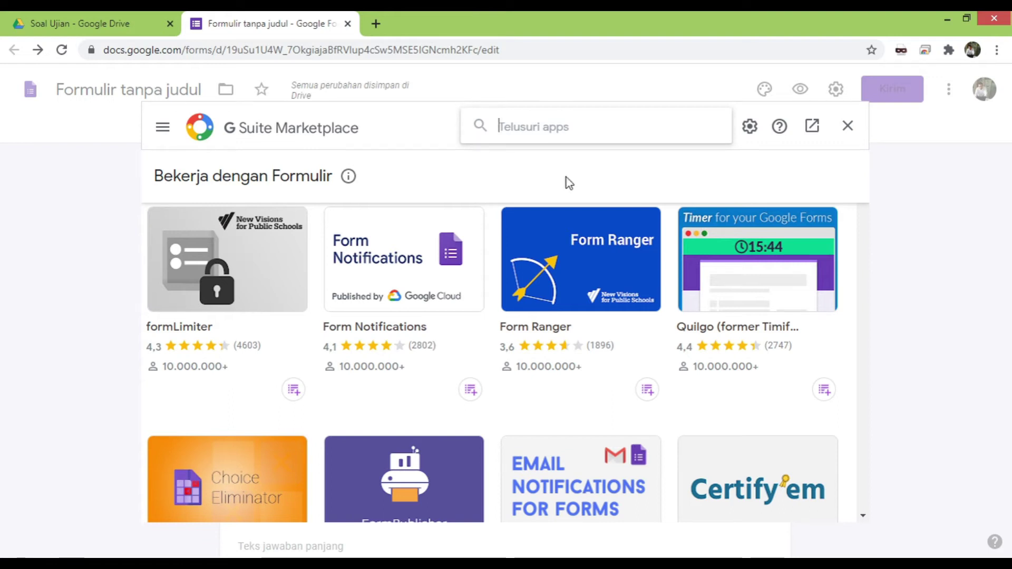
text(form)
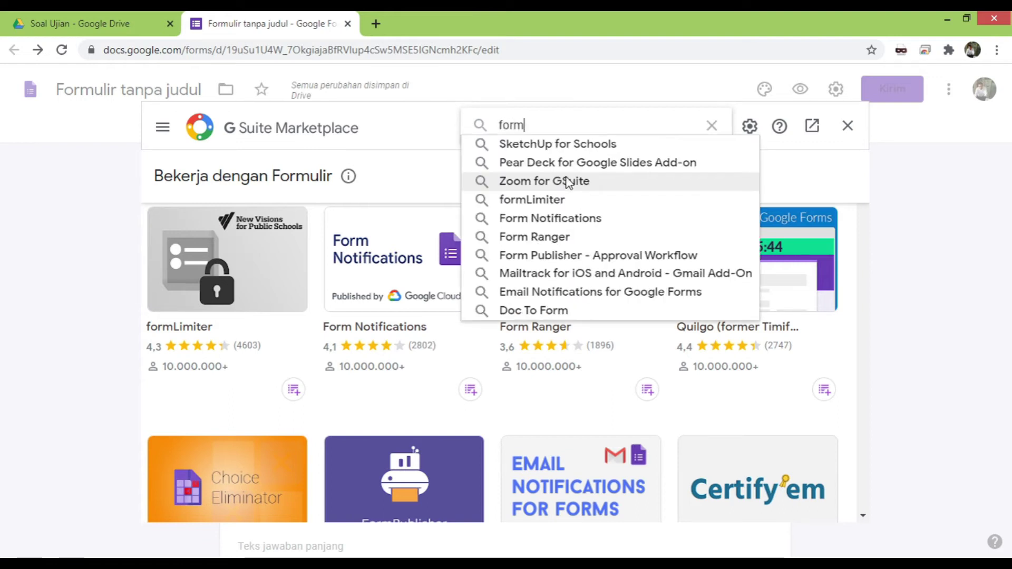
text(limiter)
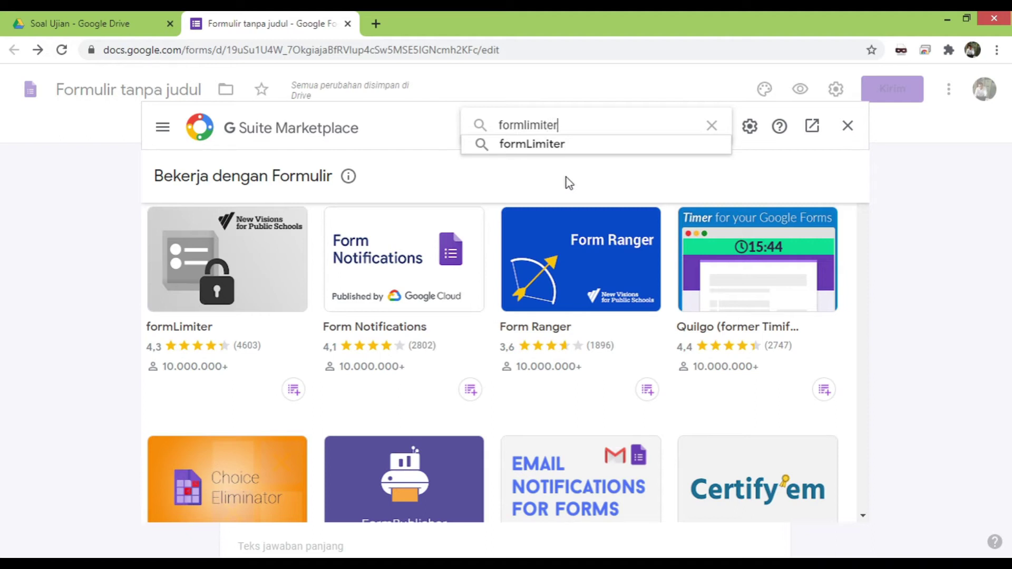
key(Return)
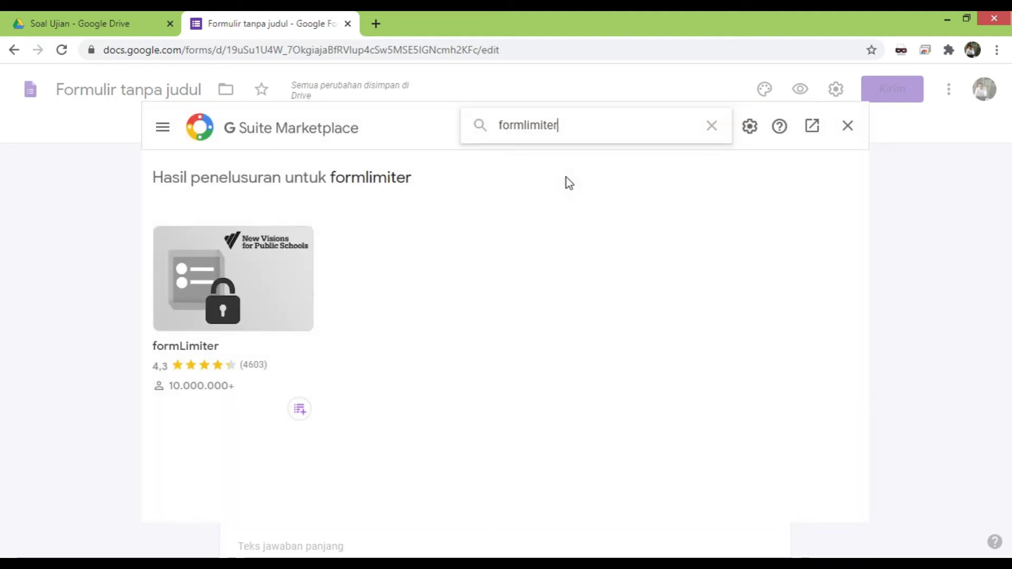
click(235, 286)
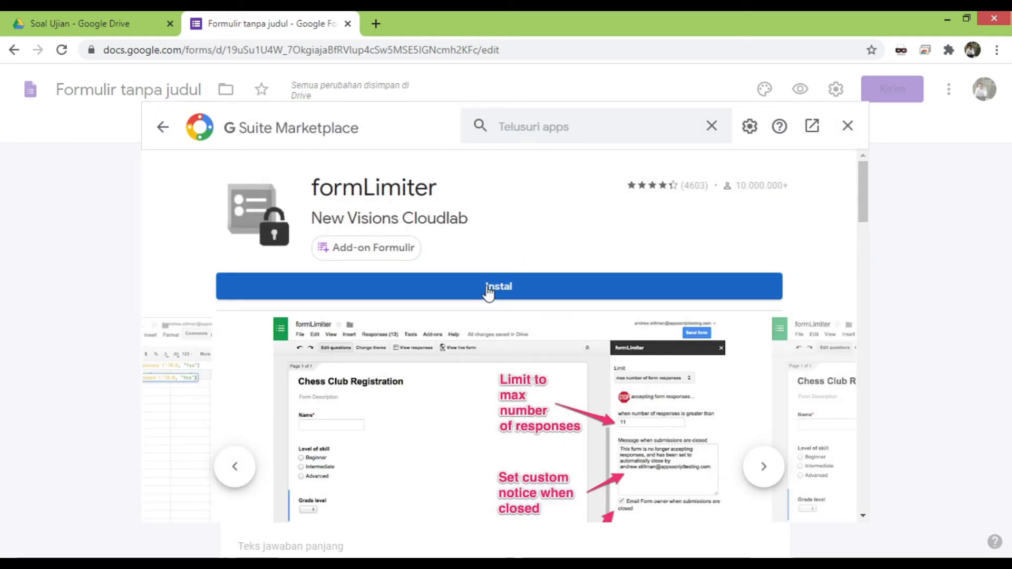
- Install the formLimiter add-on, granting it access to the signed-in Google account, and close the marketplace
click(489, 291)
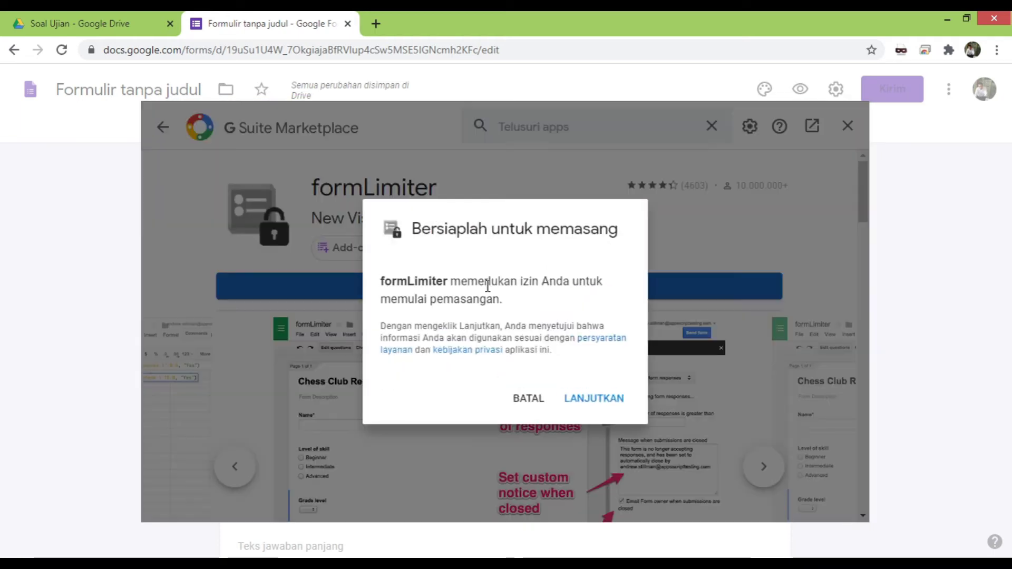
click(607, 404)
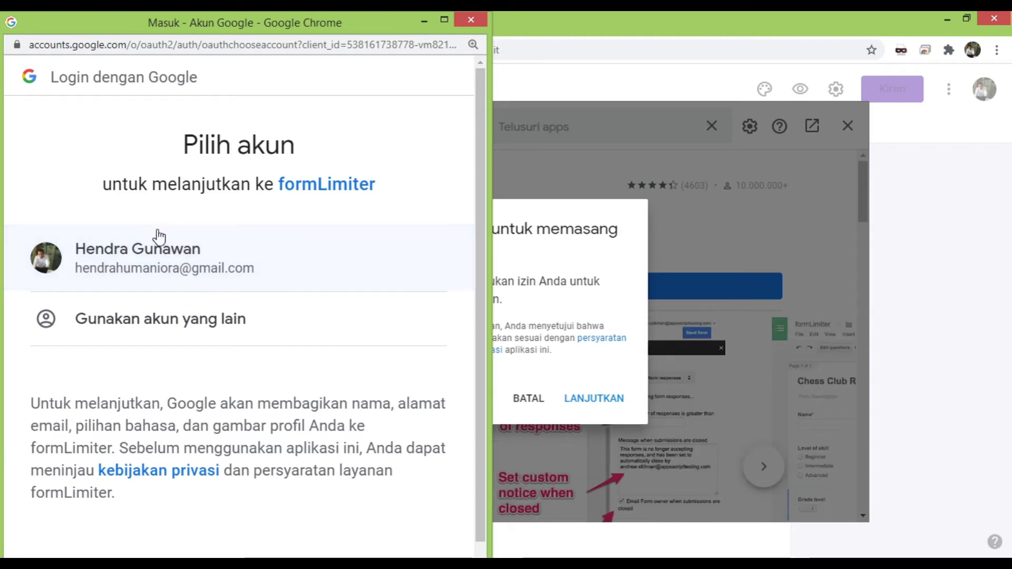
click(177, 271)
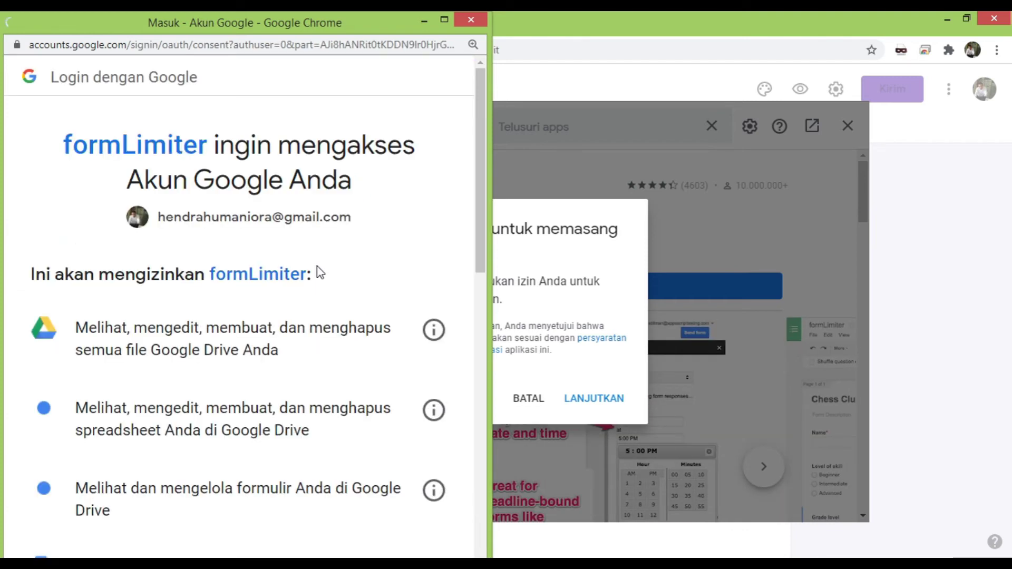
scroll(480, 229, down, 2)
scroll(480, 229, down, 6)
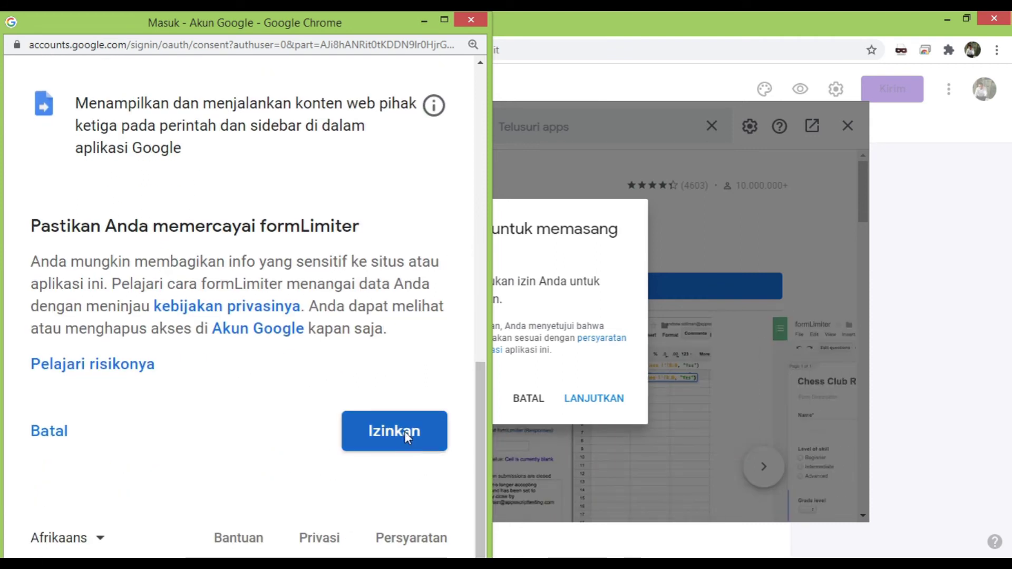
click(404, 431)
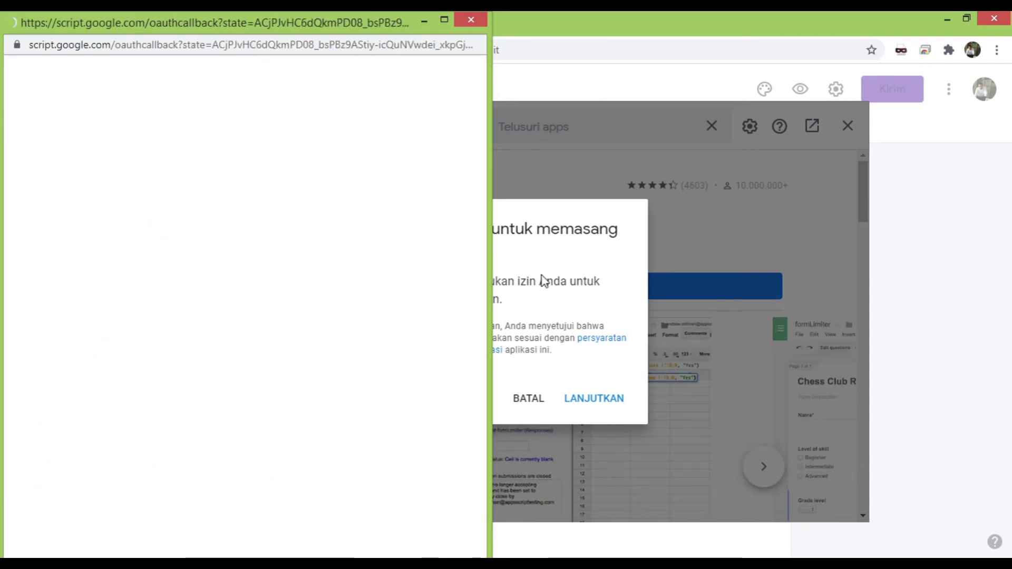
click(594, 398)
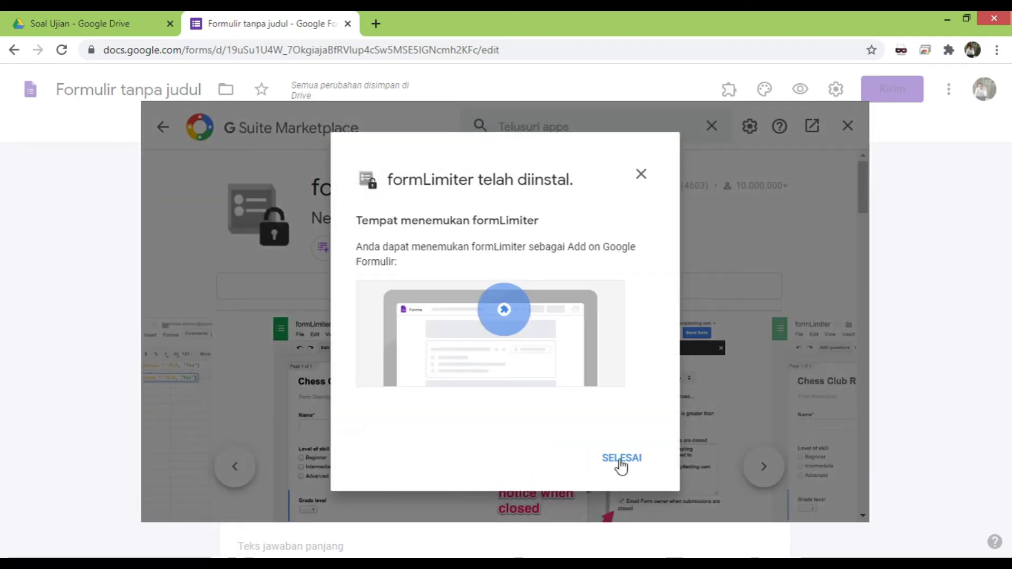
click(621, 459)
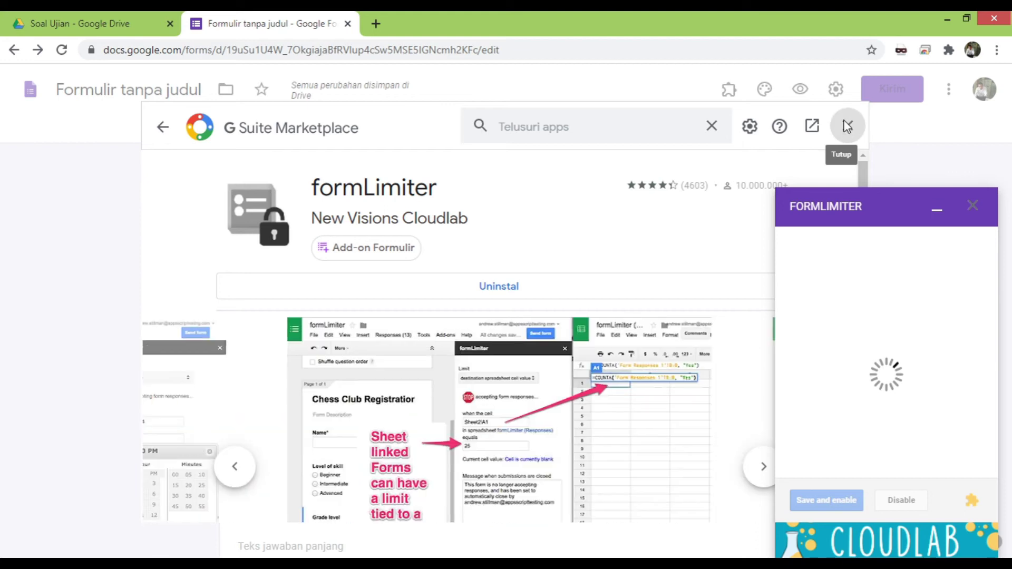
click(848, 127)
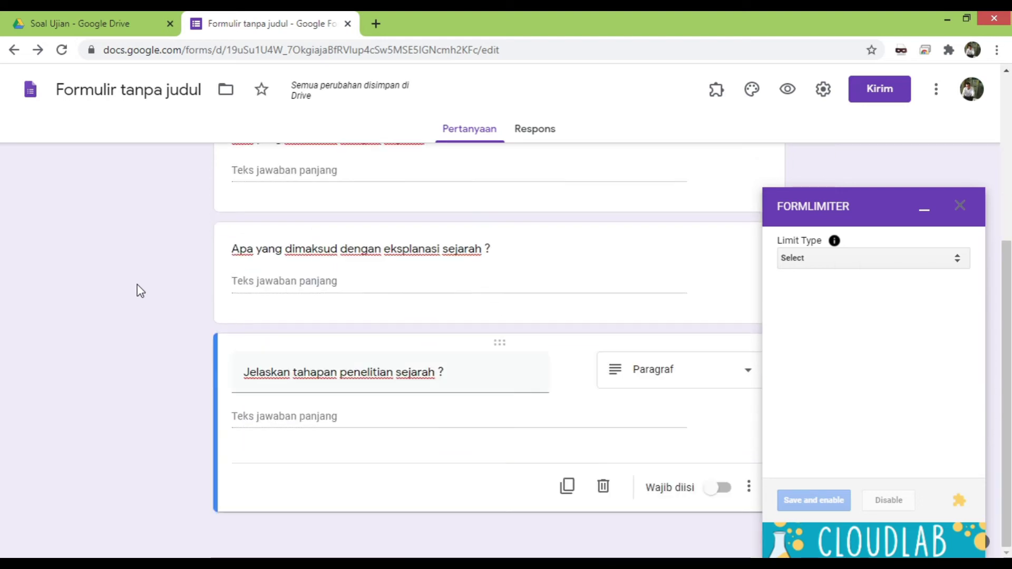
- Set the formLimiter limit type to date and time
scroll(138, 290, up, 5)
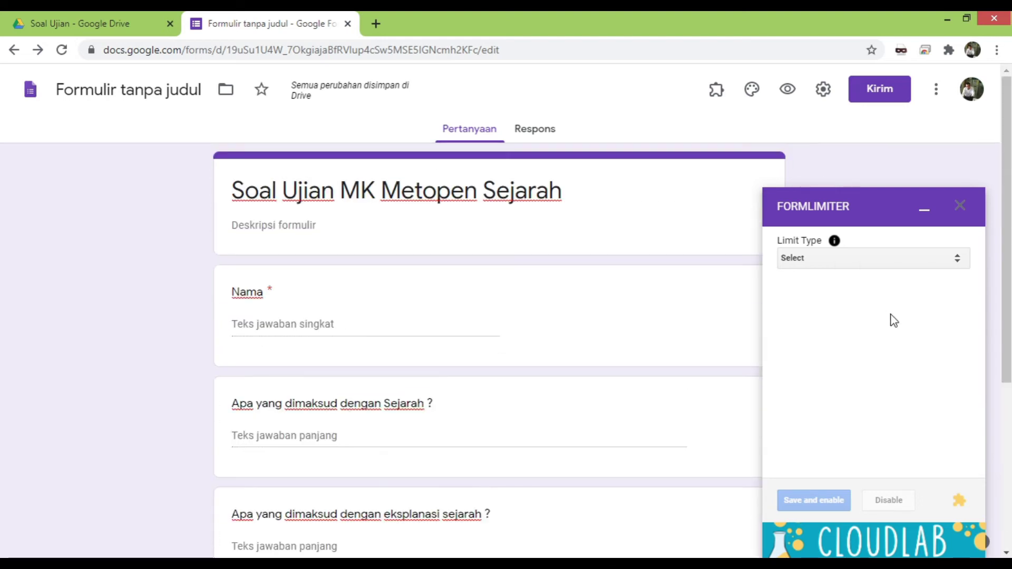
click(862, 260)
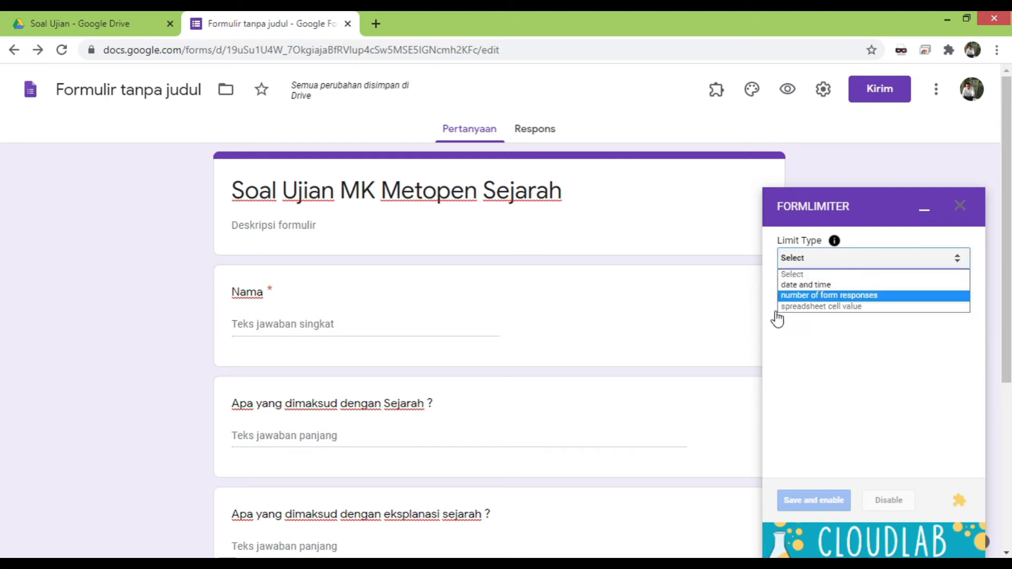
click(810, 285)
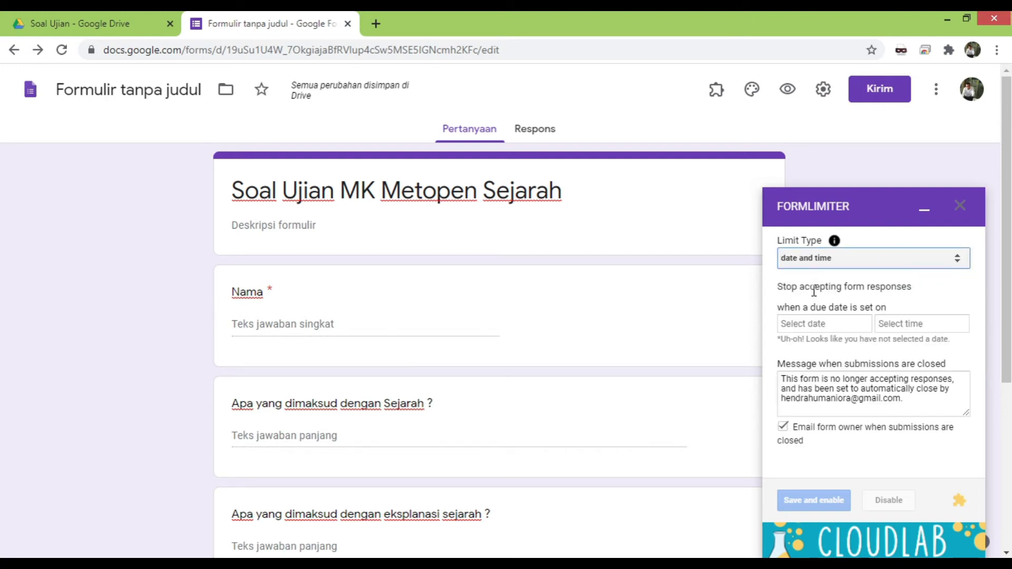
- Set the formLimiter due date to 09/25/2020 and the closing time to 9:00 AM
click(840, 326)
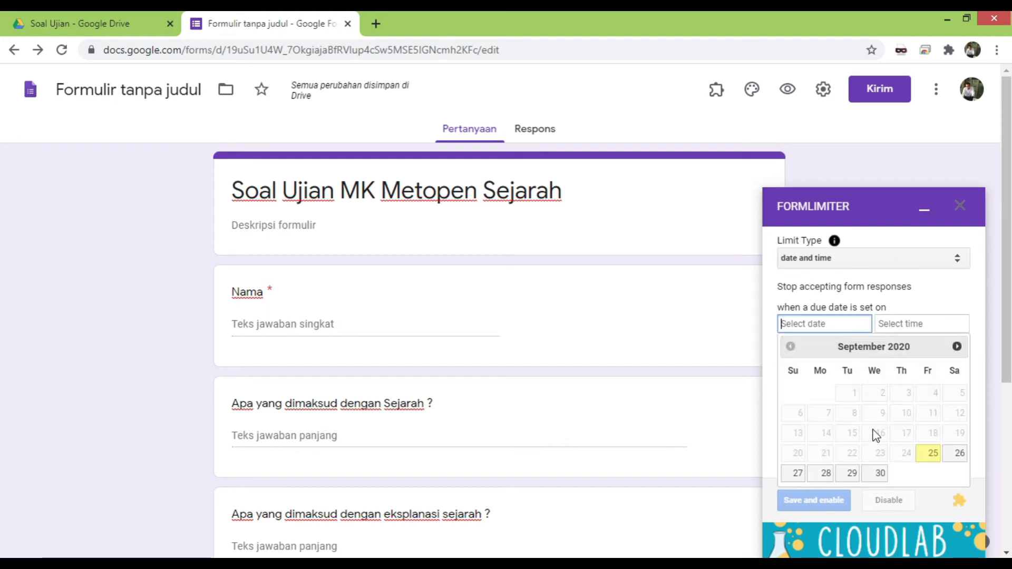
click(929, 456)
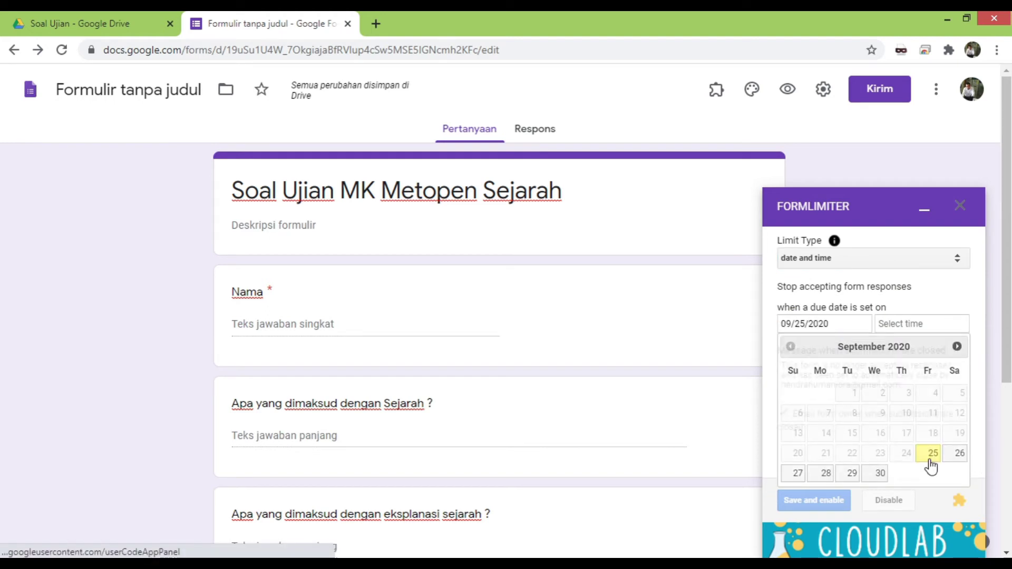
click(889, 326)
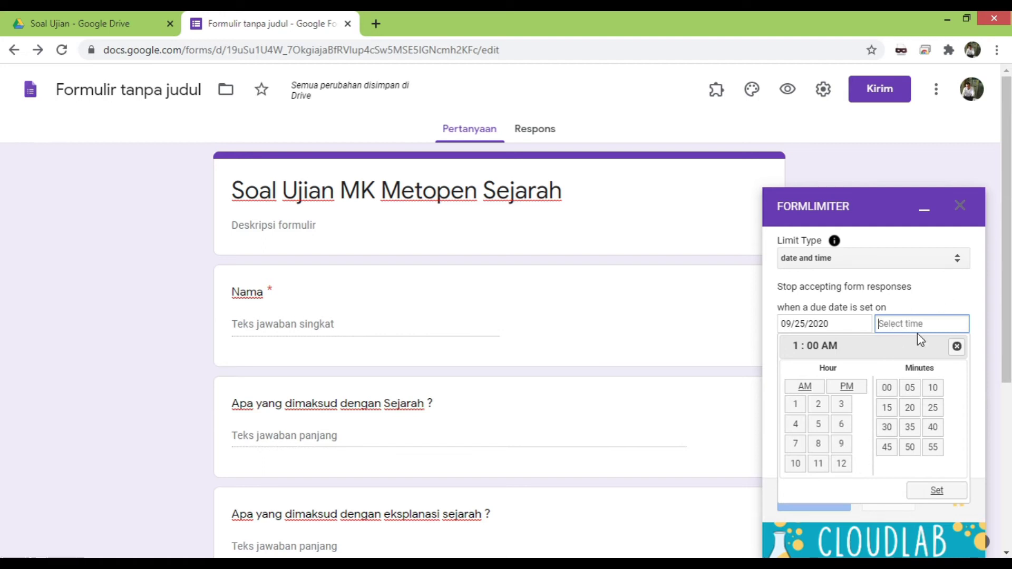
click(848, 450)
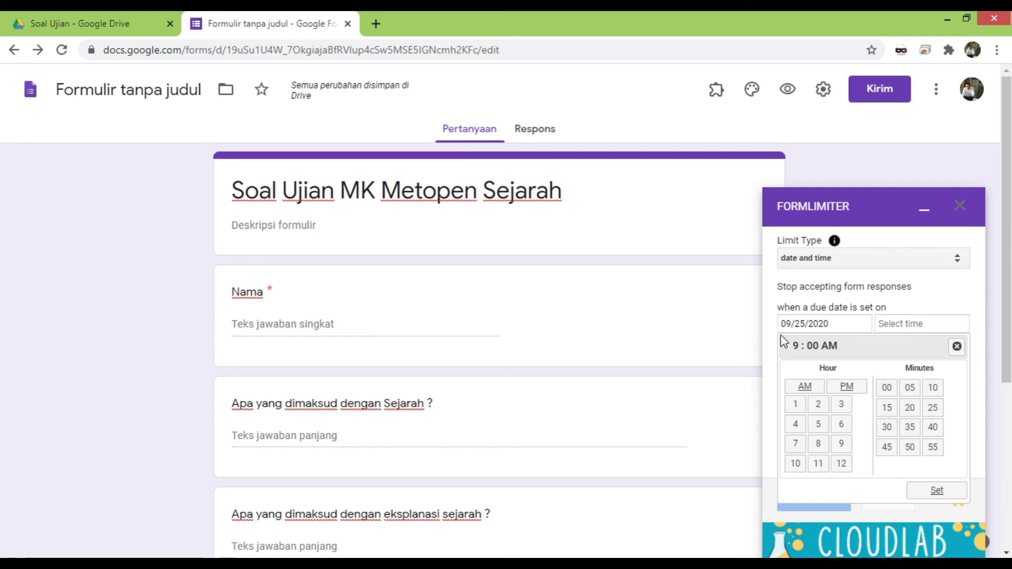
scroll(944, 463, down, 1)
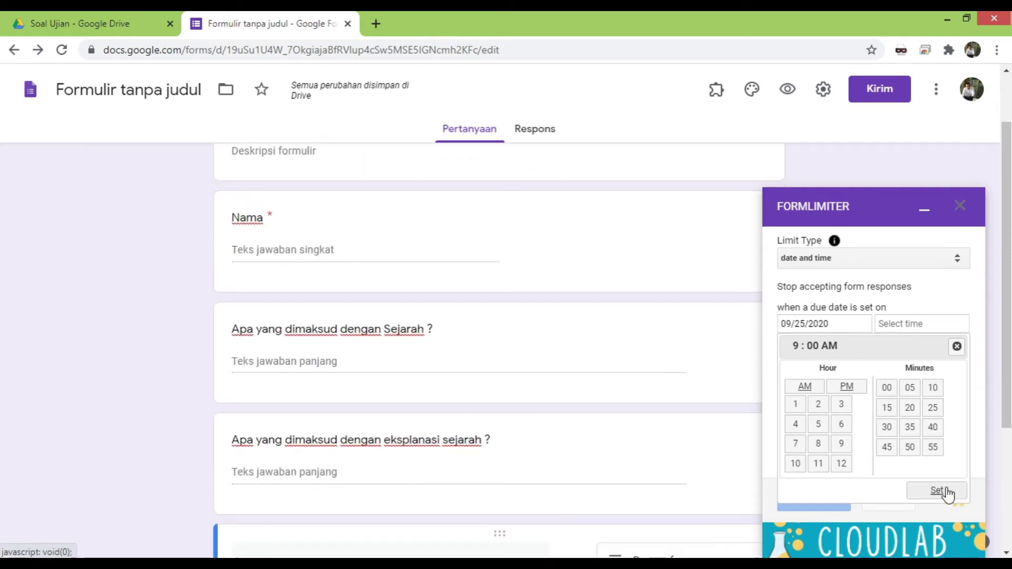
click(944, 491)
scroll(857, 380, up, 1)
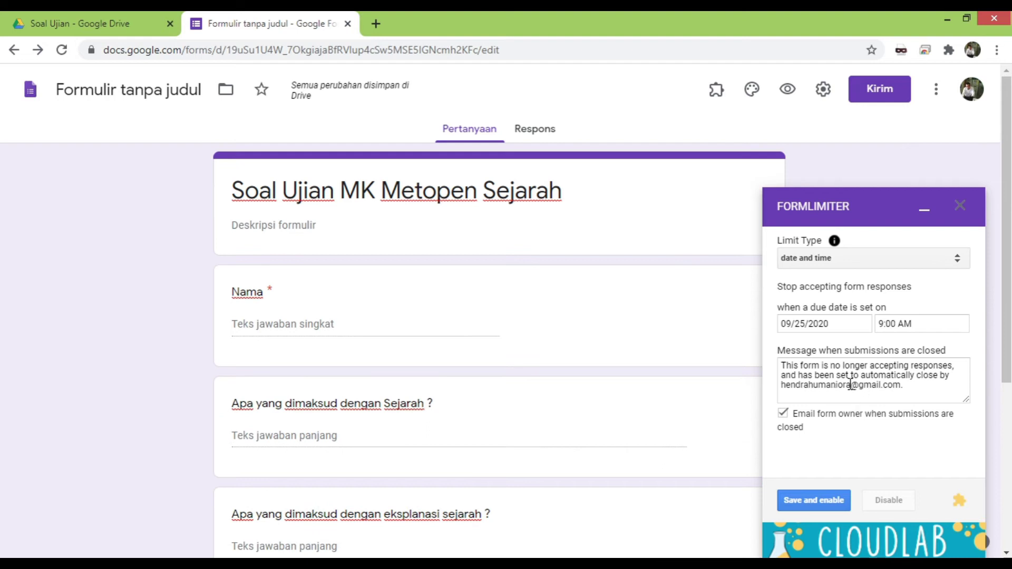
- Replace the closed-submissions message with "Mohon maaf, waktu anda sudah habis." and save and enable the limit
click(851, 379)
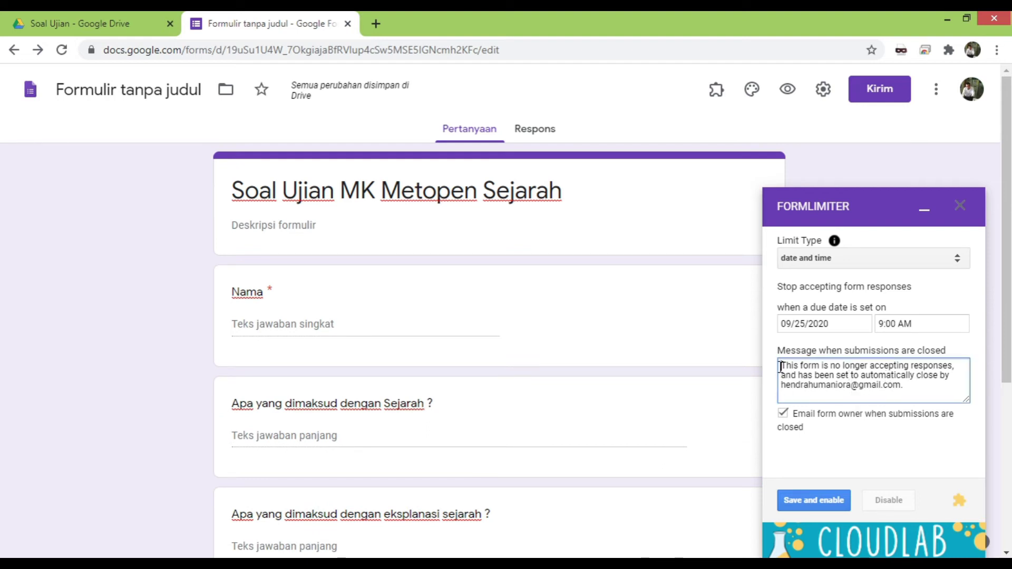
drag(792, 365, 907, 389)
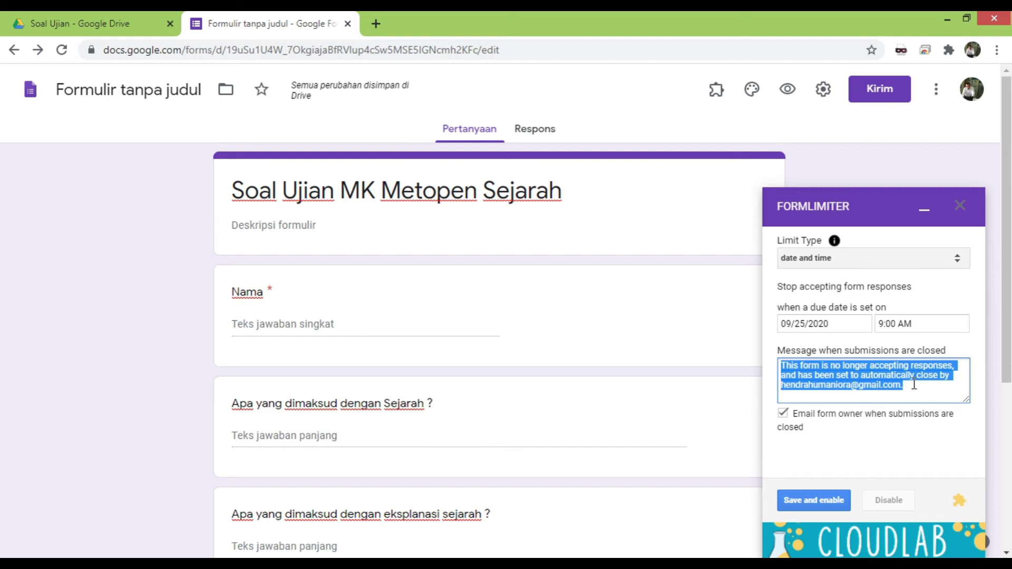
text(Mo)
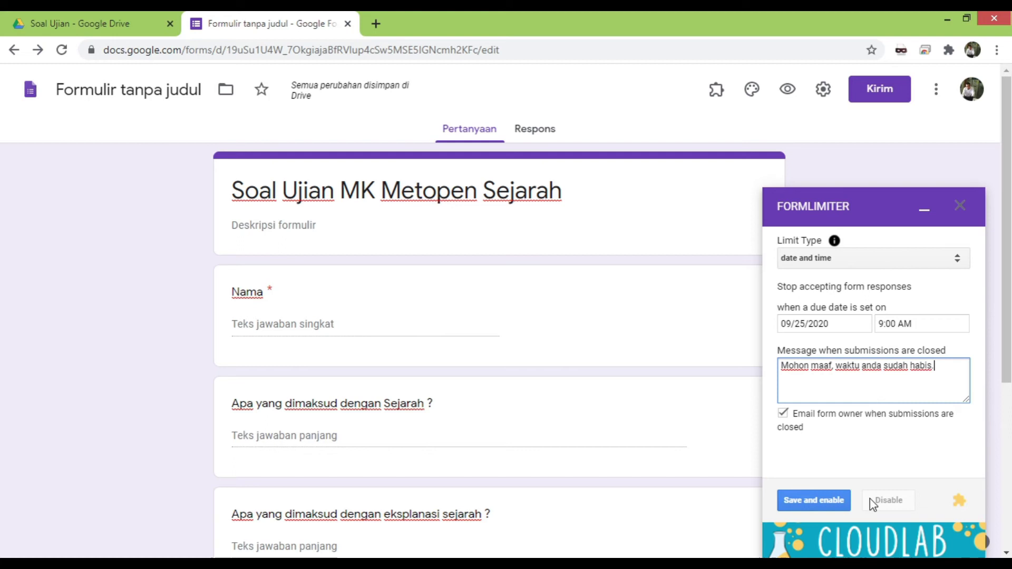
click(833, 507)
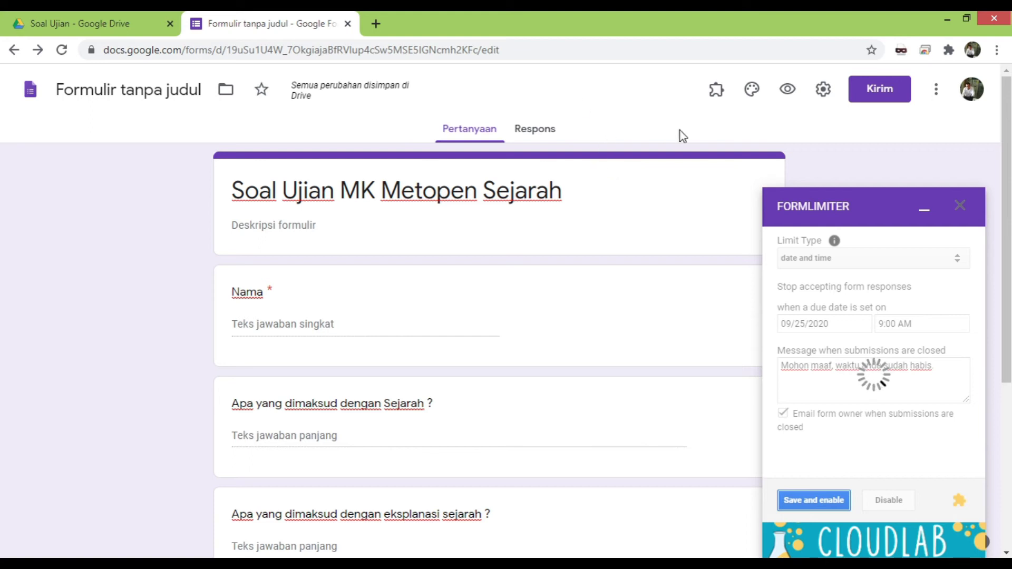
- Preview the exam form as a respondent, select its web address and look through the questions down to the submit button
click(789, 96)
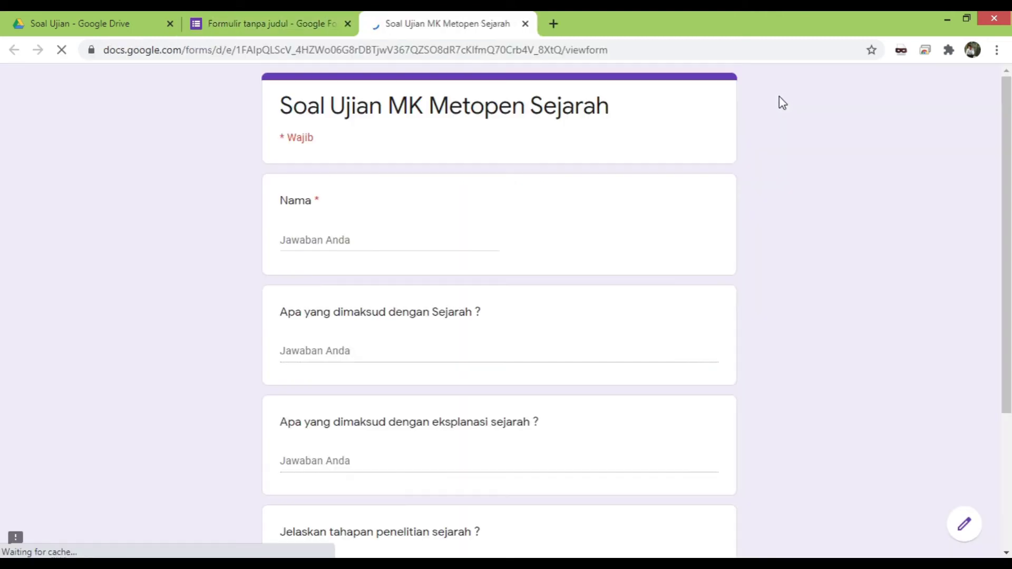
click(564, 51)
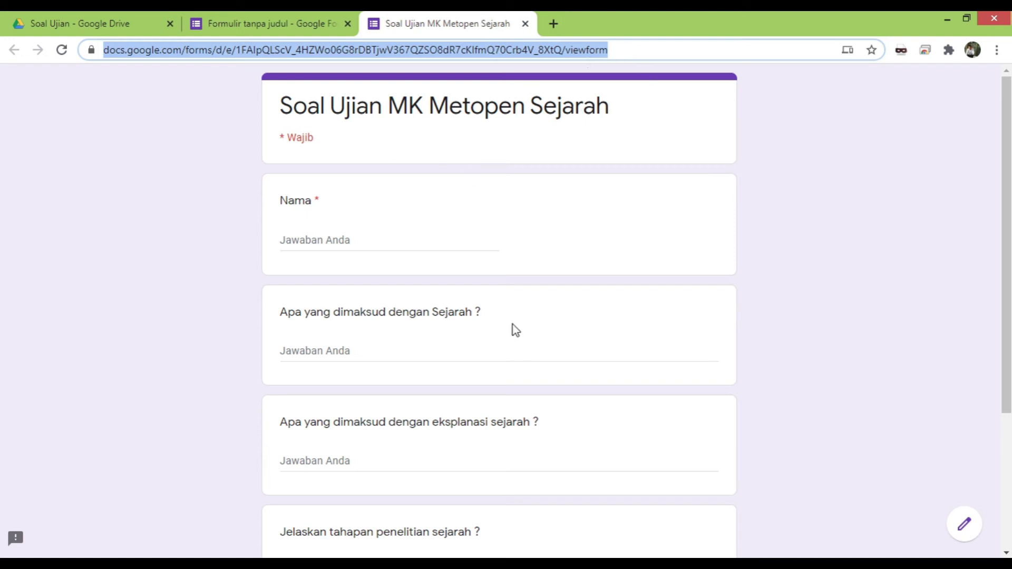
scroll(794, 269, down, 4)
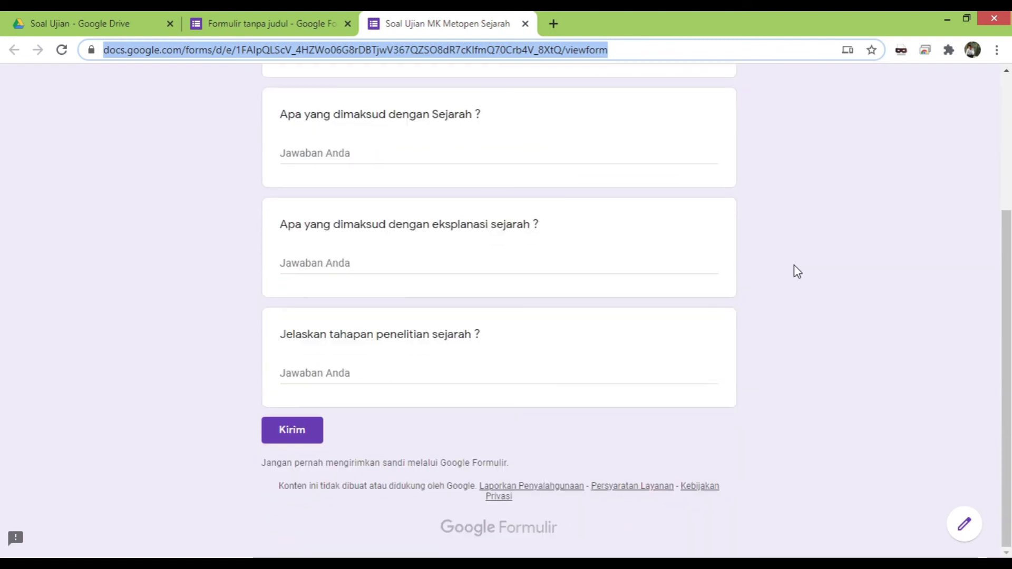
scroll(794, 271, up, 4)
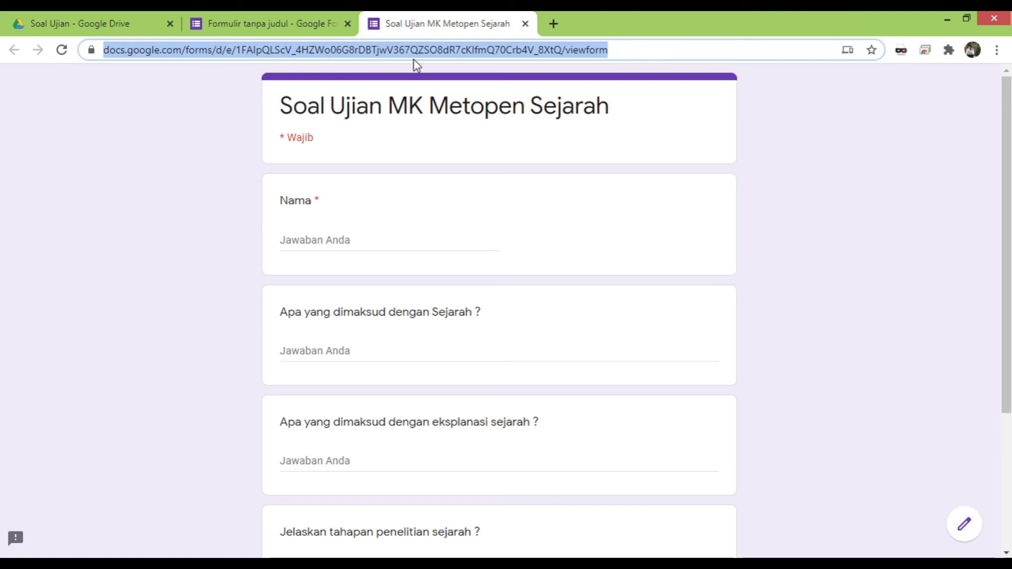
click(264, 22)
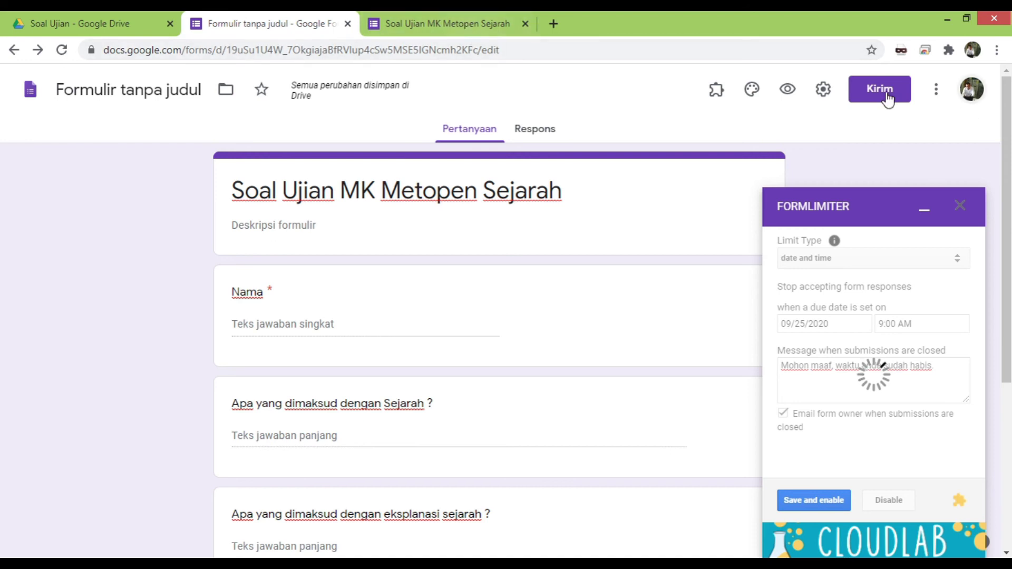
click(412, 25)
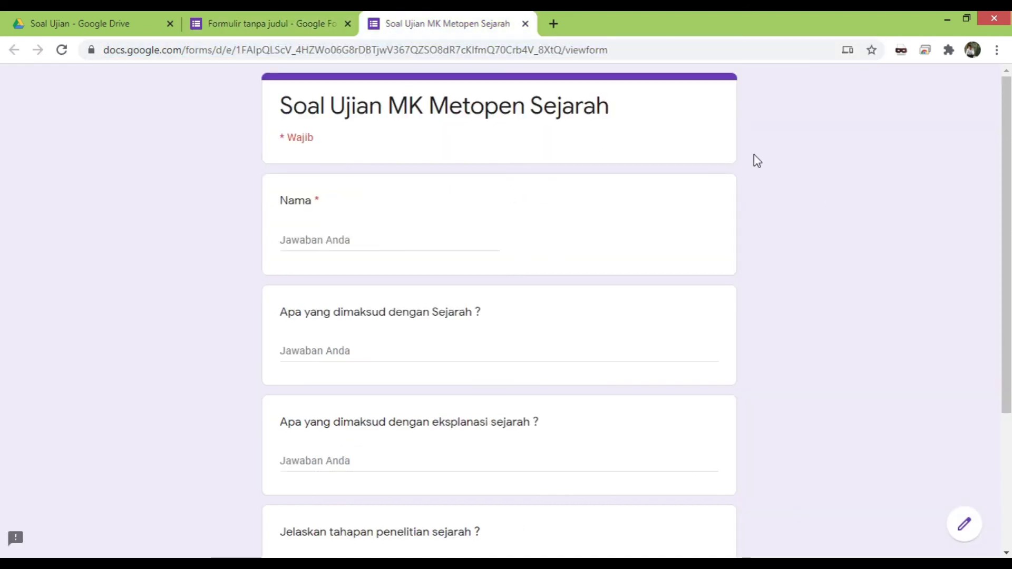
scroll(759, 256, down, 3)
scroll(760, 252, up, 3)
- Fill in the respondent's name in the previewed form and answer the first two essay questions with "b"
click(316, 241)
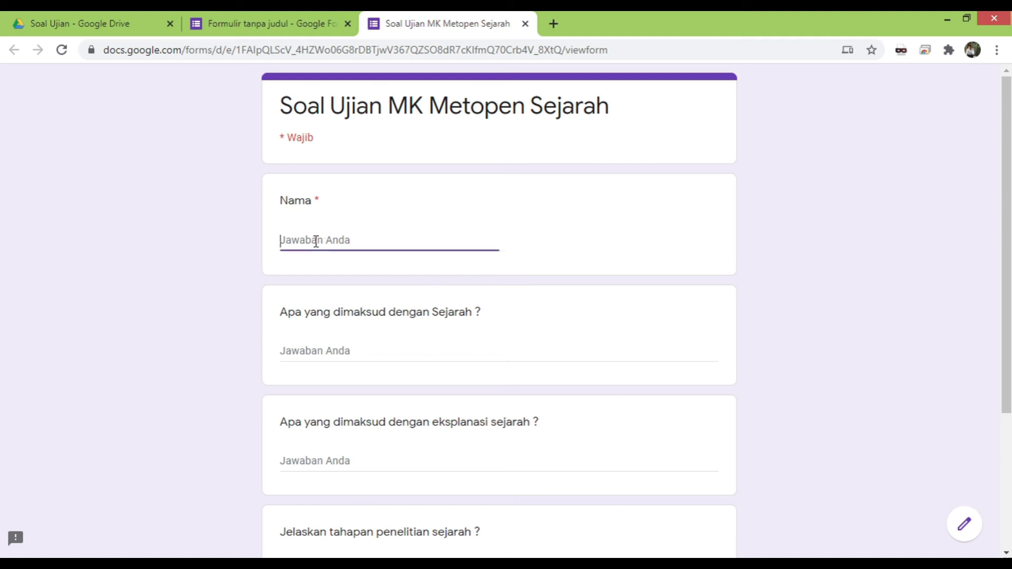
text(Zaky)
scroll(338, 311, down, 3)
click(331, 201)
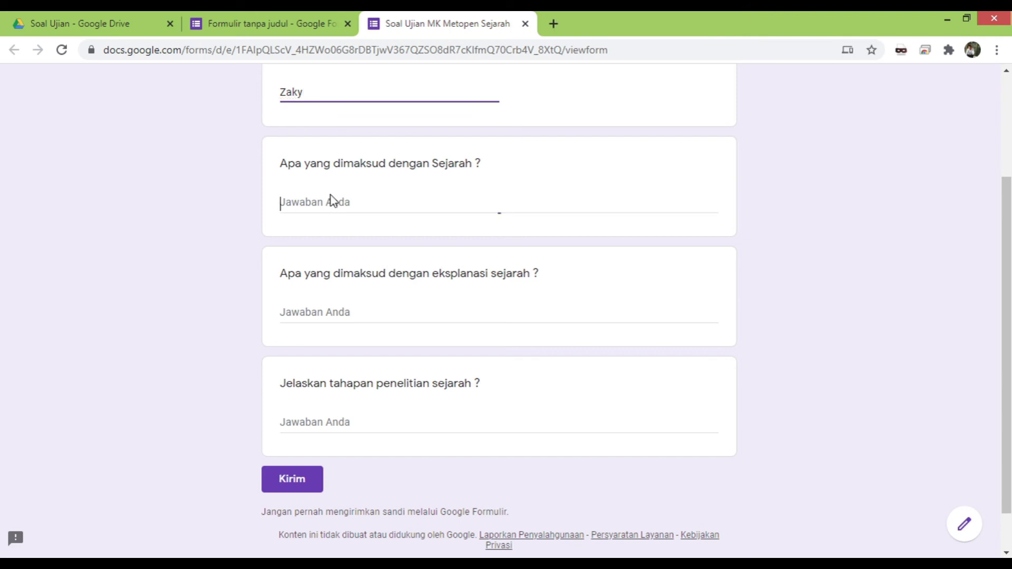
text(b)
click(324, 312)
text(b)
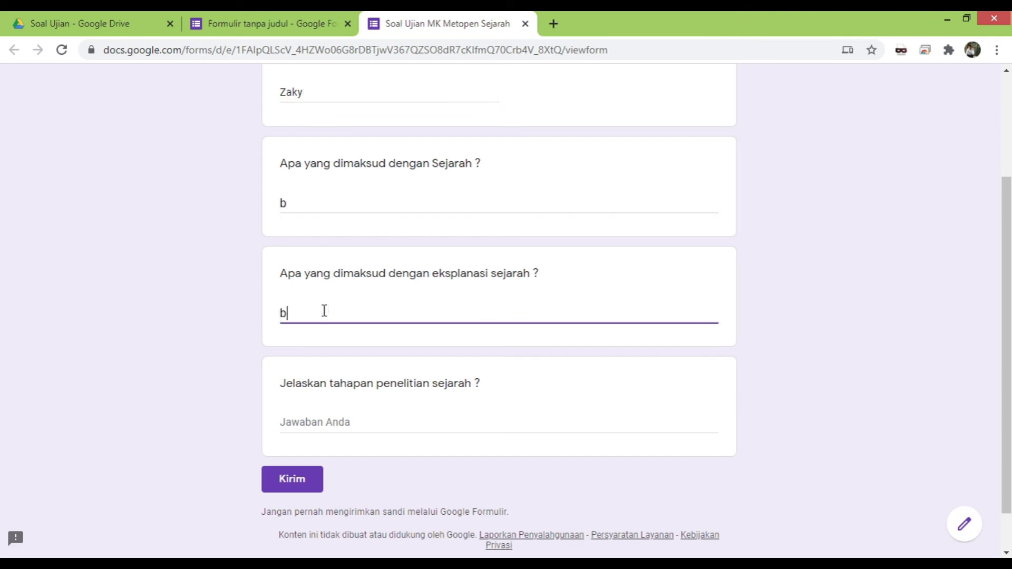
- Leave the last essay question, "Jelaskan tahapan penelitian sejarah ?", blank and submit the response
scroll(323, 309, down, 1)
click(325, 374)
text(n)
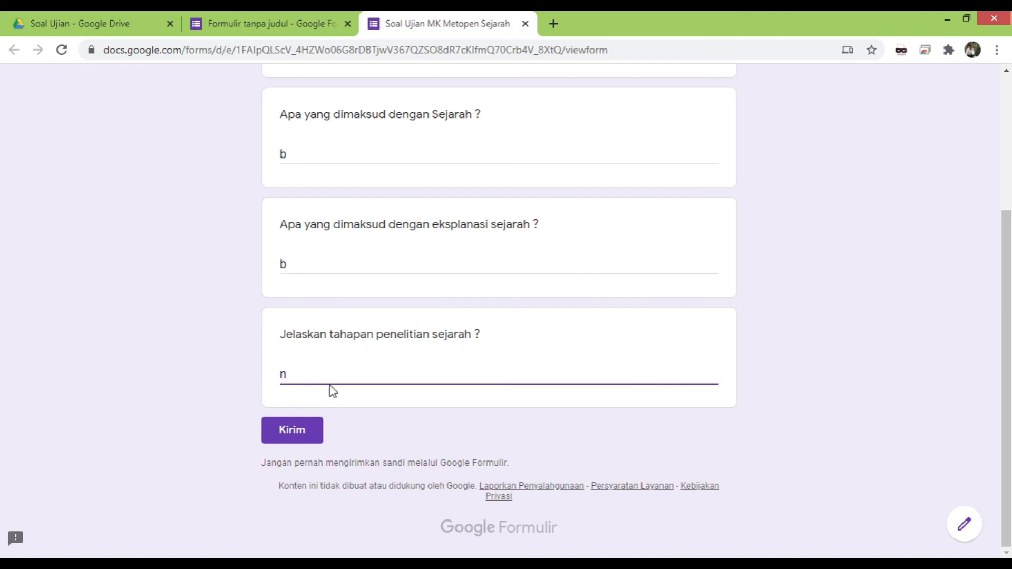
key(BackSpace)
scroll(340, 219, up, 3)
scroll(345, 221, down, 3)
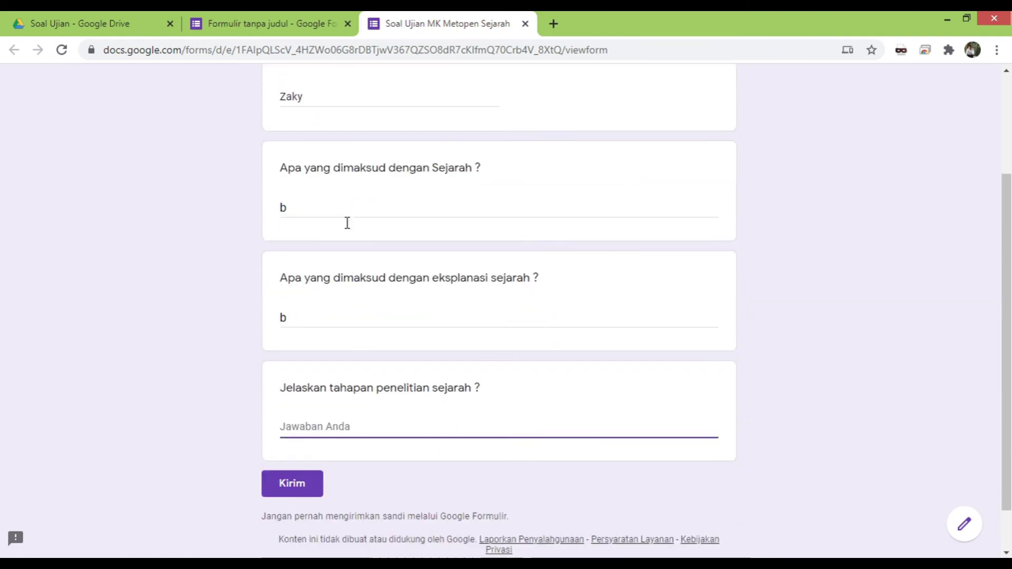
click(291, 436)
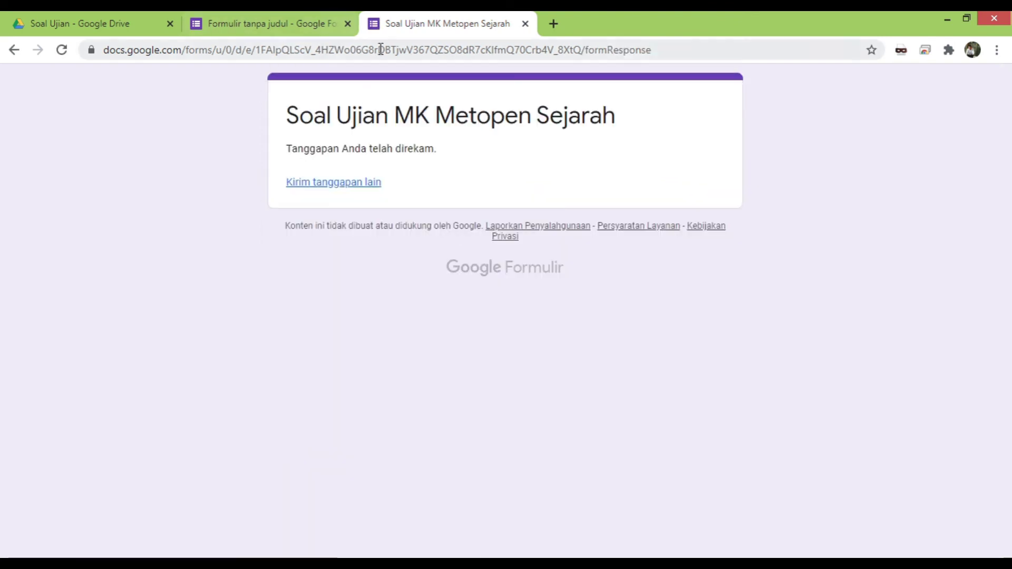
- Close the form editor and the submitted form, and reopen the Soal Ujian folder from My Drive in Google Drive
click(347, 23)
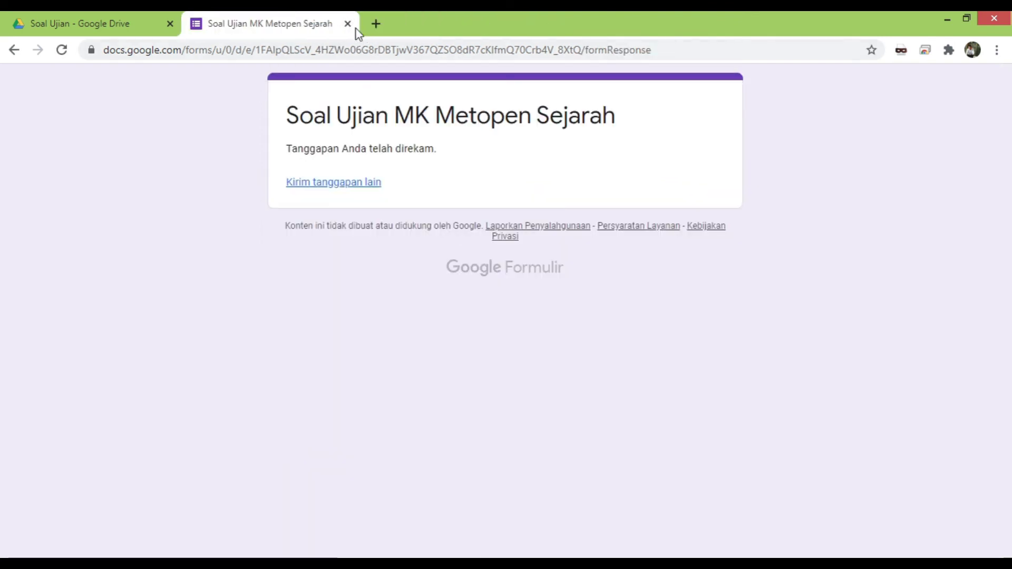
click(348, 23)
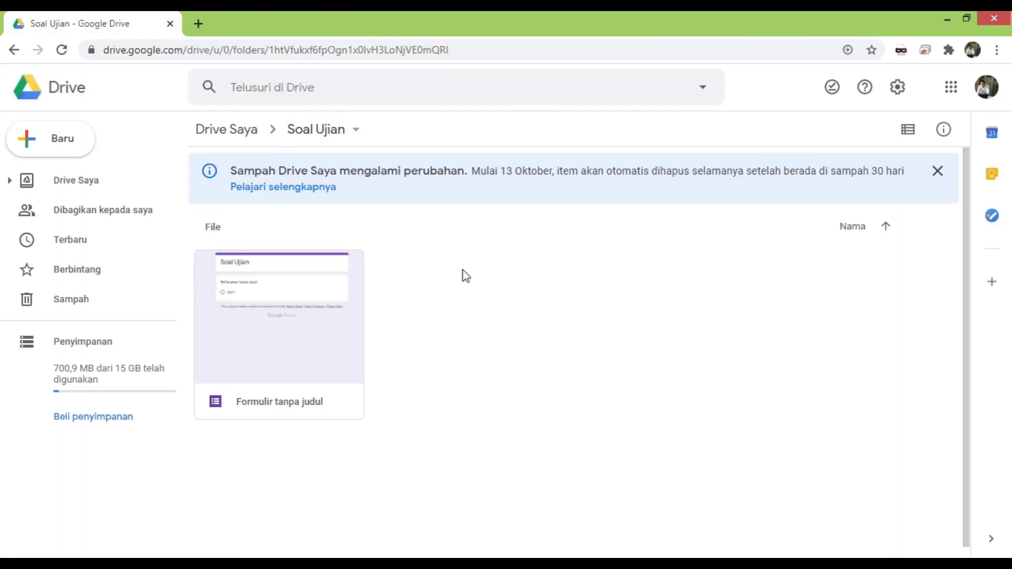
click(209, 132)
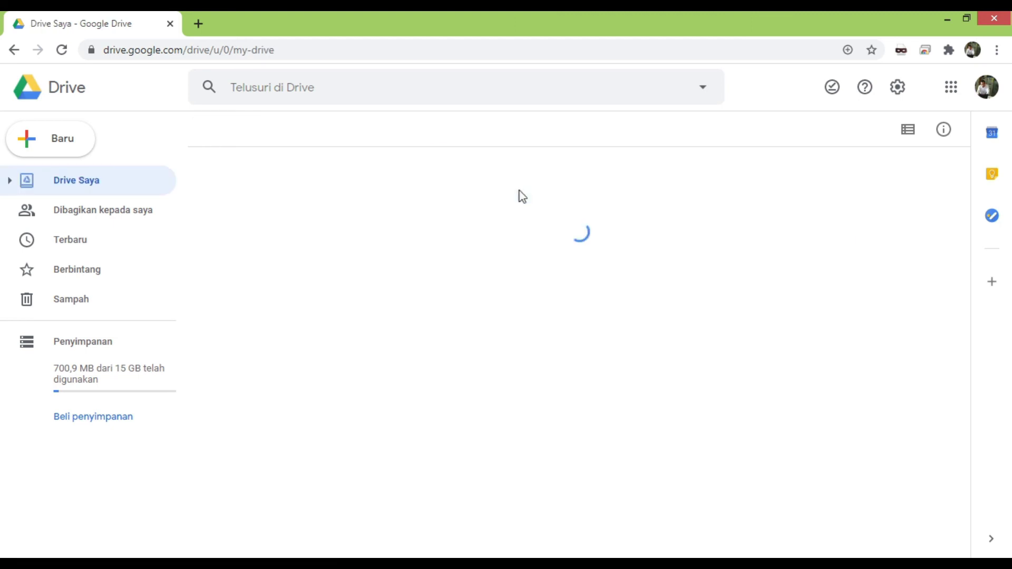
scroll(538, 343, down, 1)
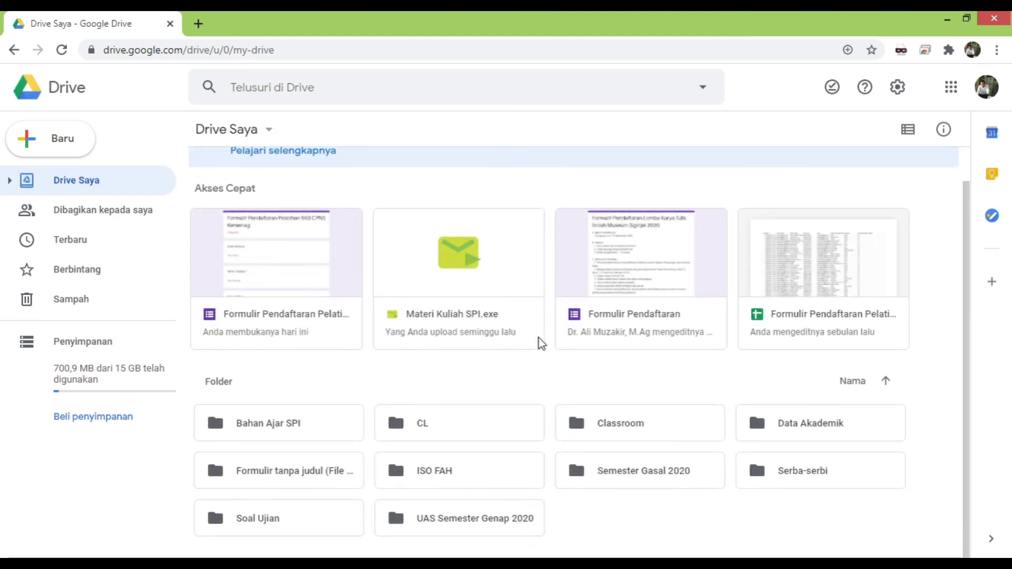
double_click(266, 527)
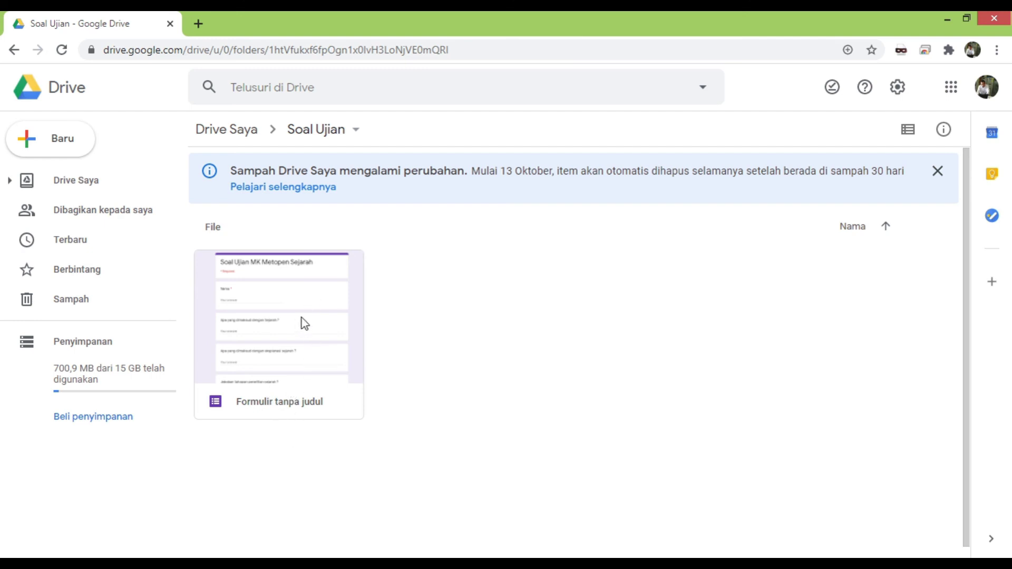
- Rename the form file "Formulir tanpa judul" as "Soal Ujian"
right_click(275, 331)
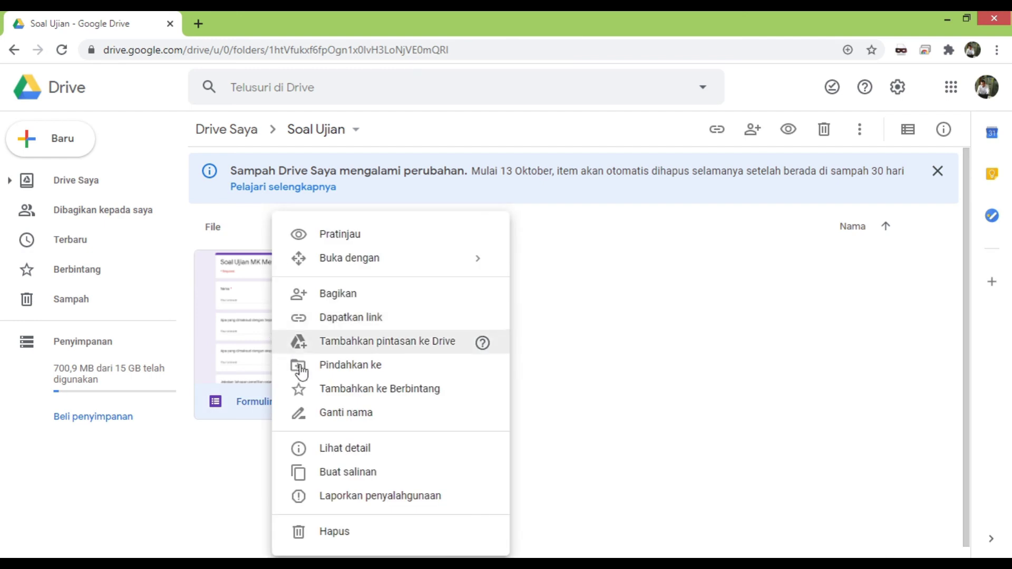
click(345, 416)
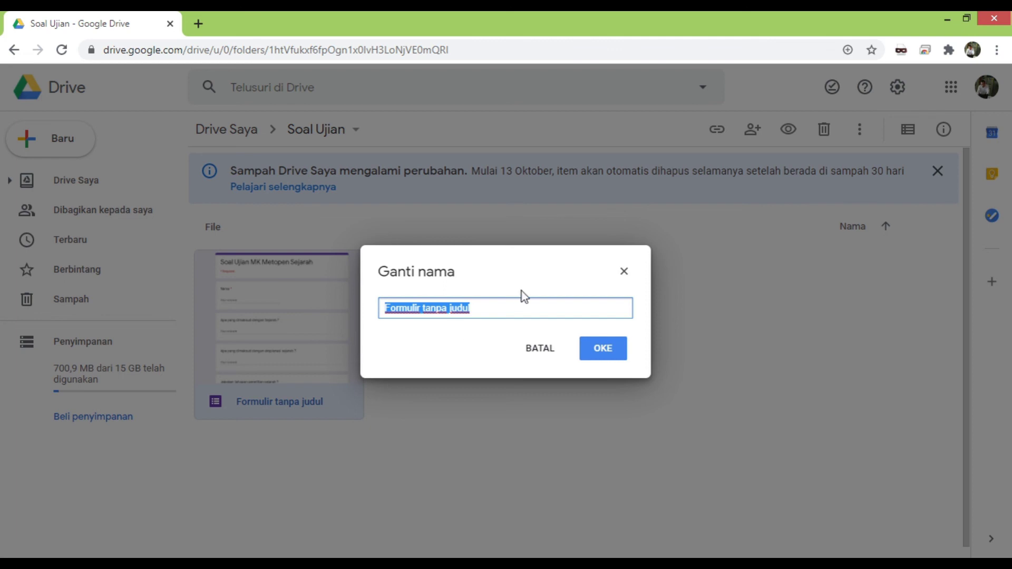
text(Soal Ujian)
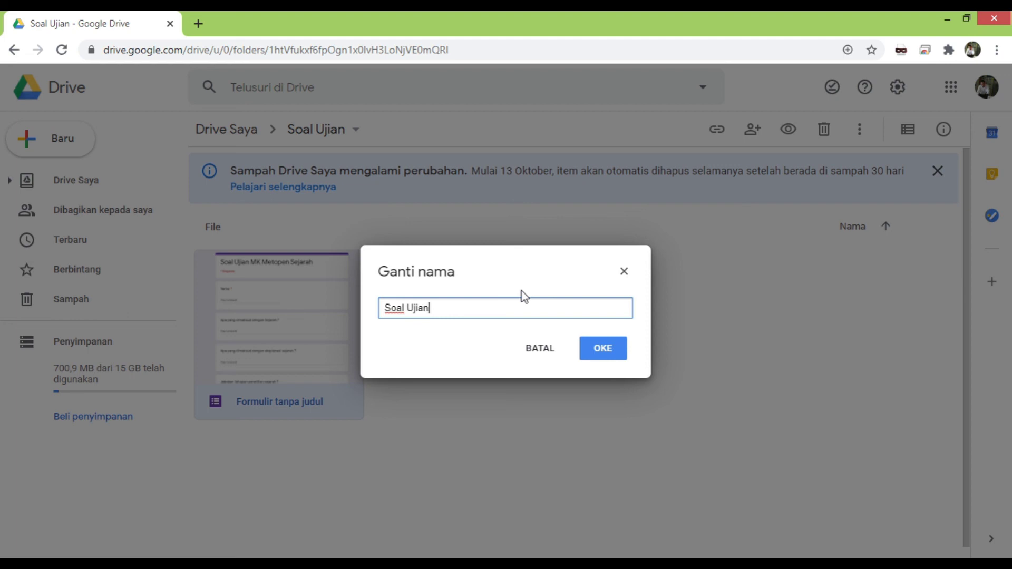
click(603, 350)
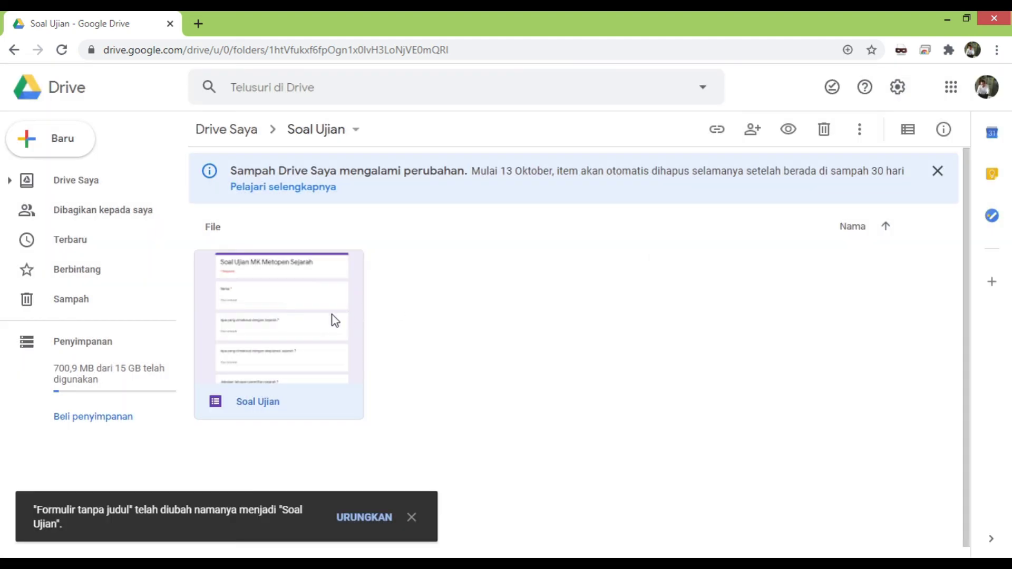
- Open the Soal Ujian form and review the summary of submitted responses for each question
double_click(336, 320)
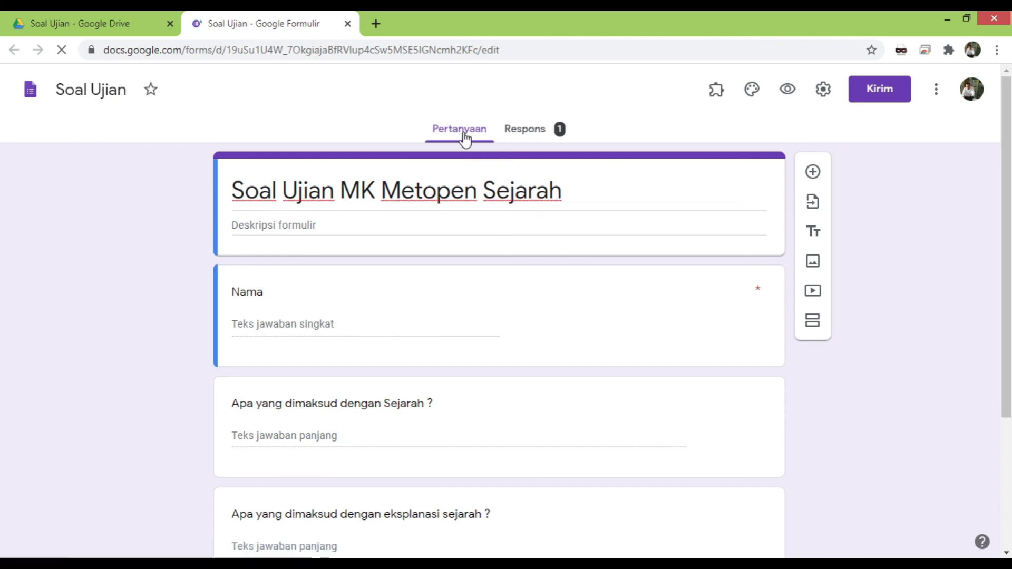
click(531, 138)
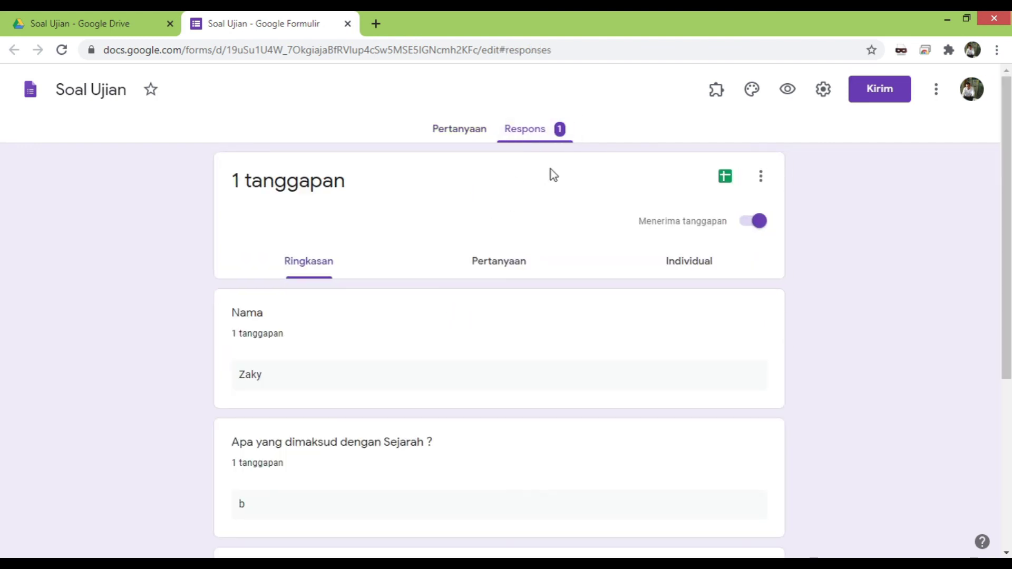
scroll(394, 317, down, 3)
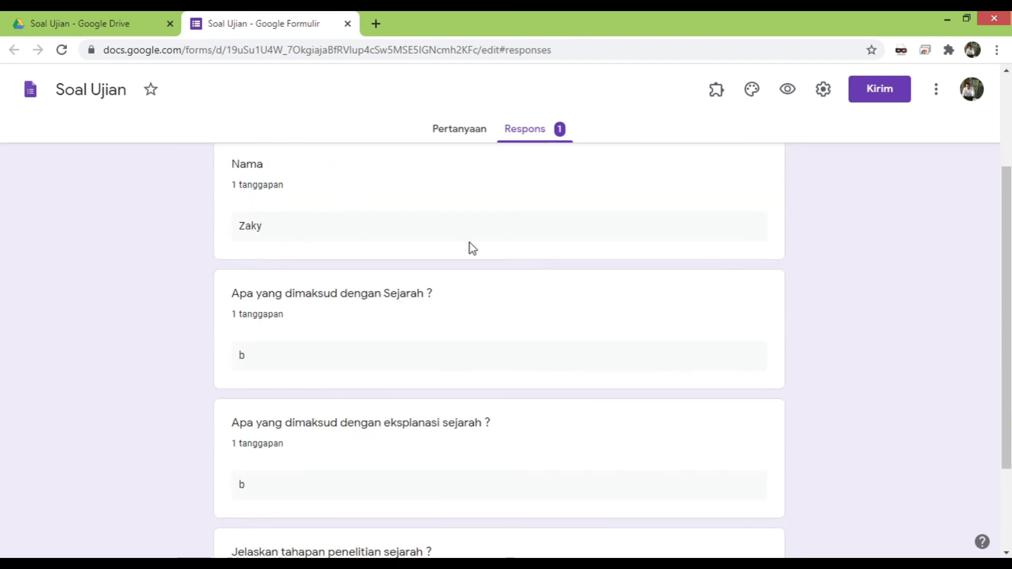
scroll(380, 258, down, 3)
scroll(502, 409, up, 5)
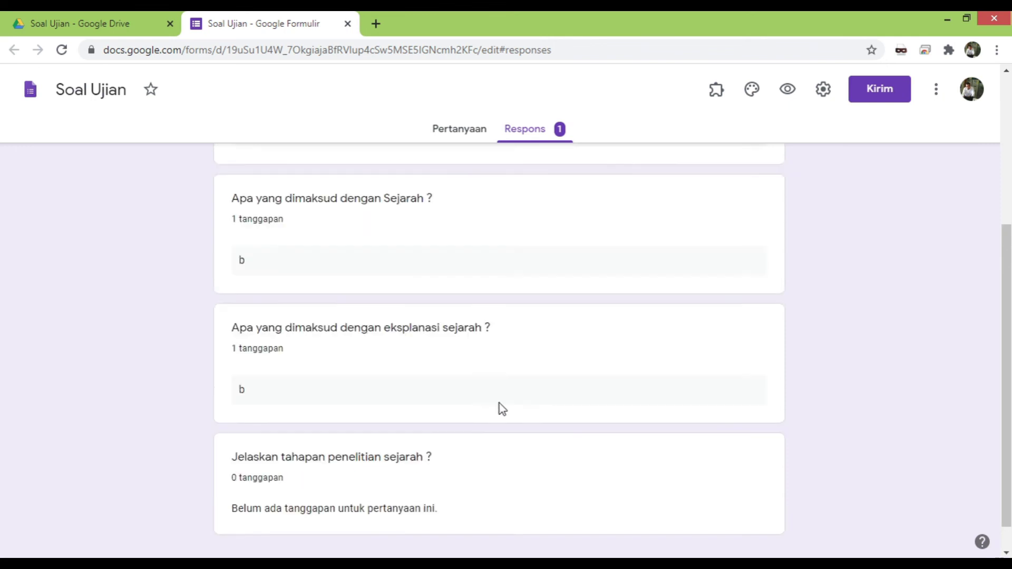
- Create a new response spreadsheet named "Soal Ujian (Respons)" for the form, and close it after viewing the recorded answers
scroll(521, 361, down, 4)
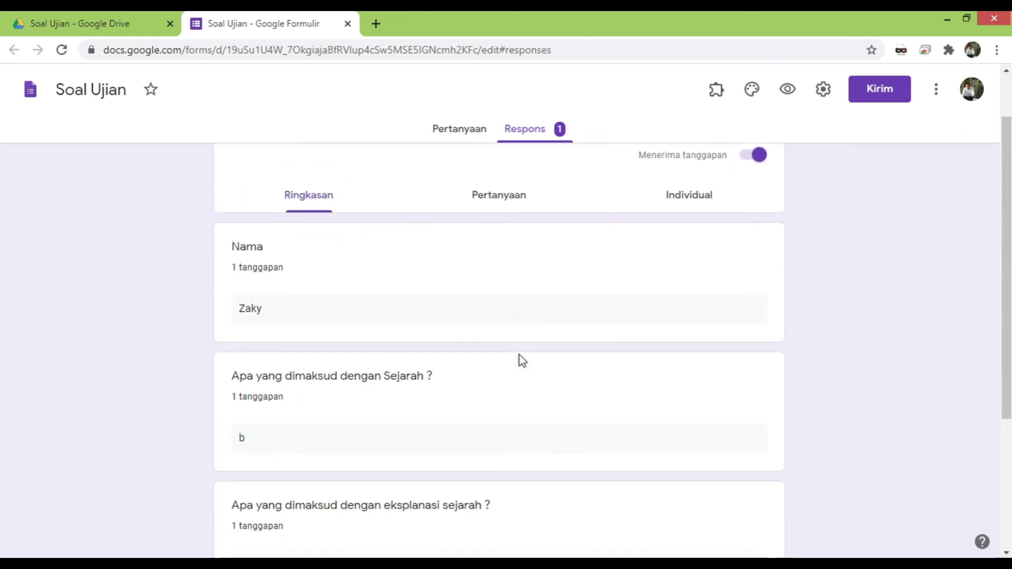
scroll(520, 359, up, 4)
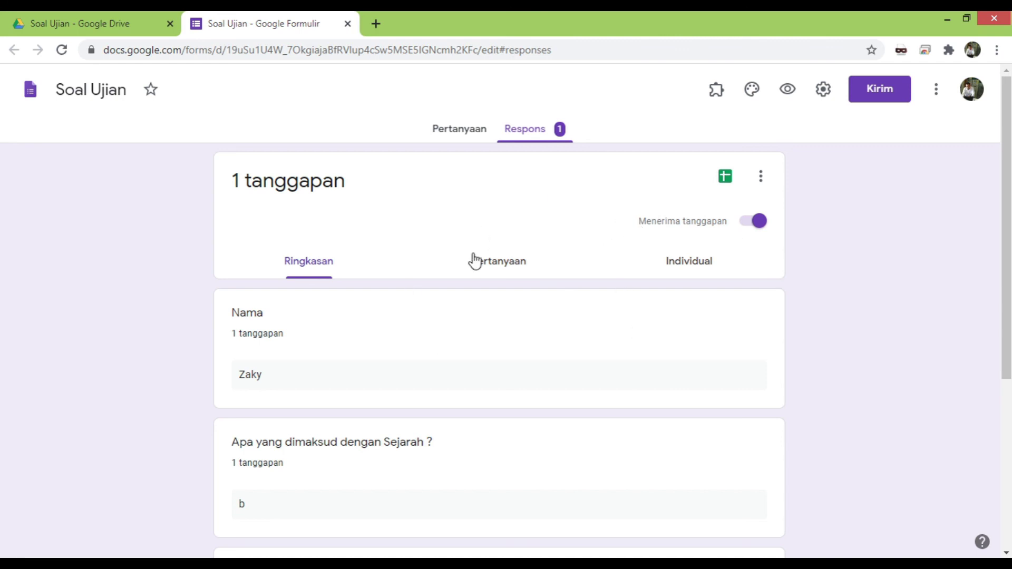
click(730, 179)
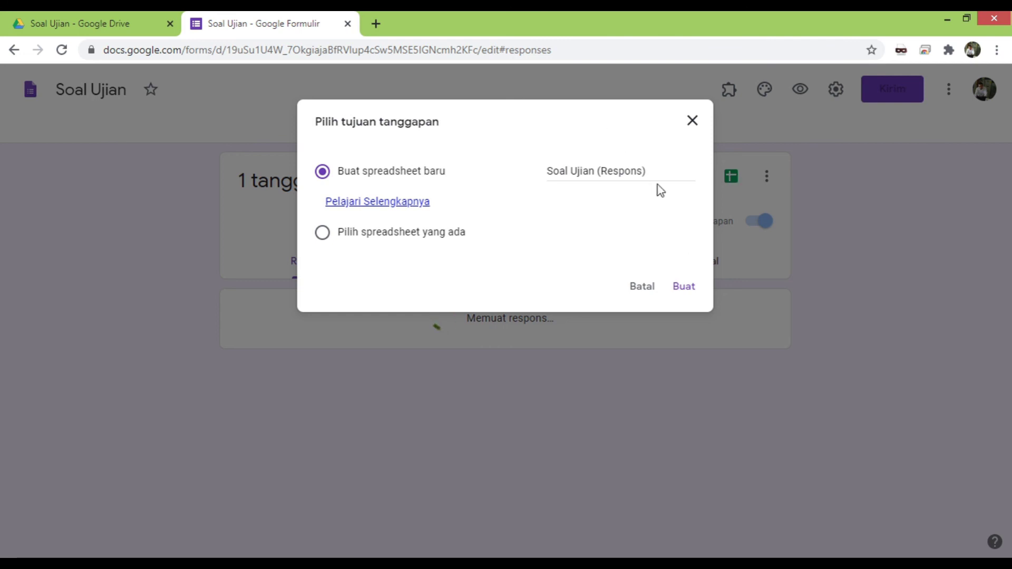
click(685, 289)
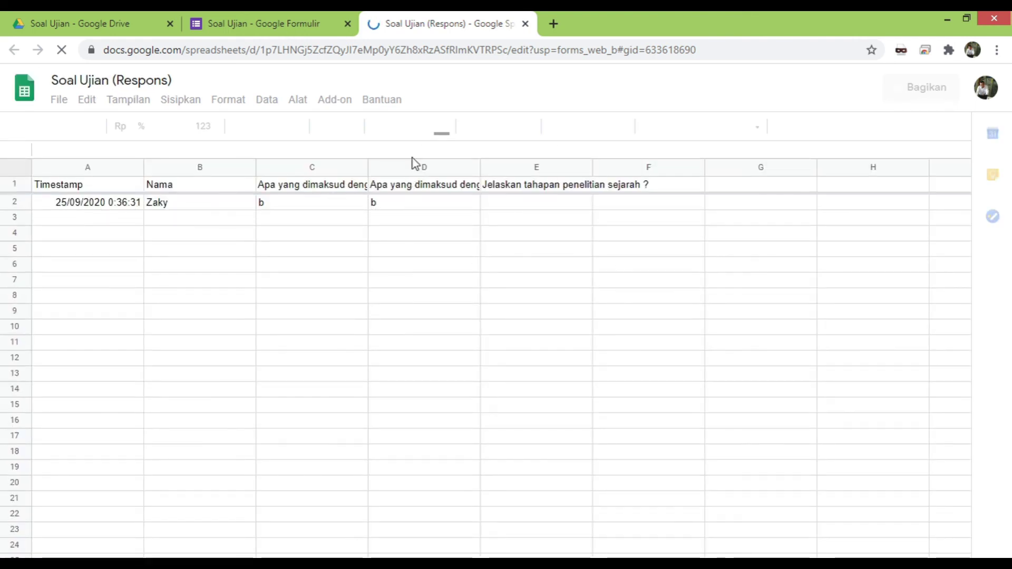
click(525, 23)
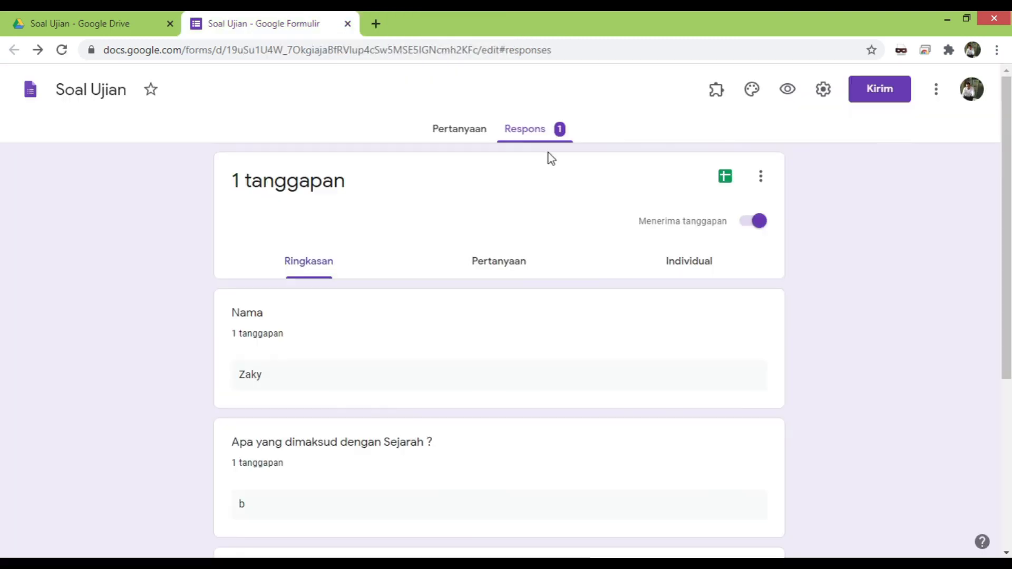
- View the form's responses by question and by individual respondent, and return to the form's question editor
scroll(550, 328, down, 2)
scroll(549, 328, up, 2)
click(501, 261)
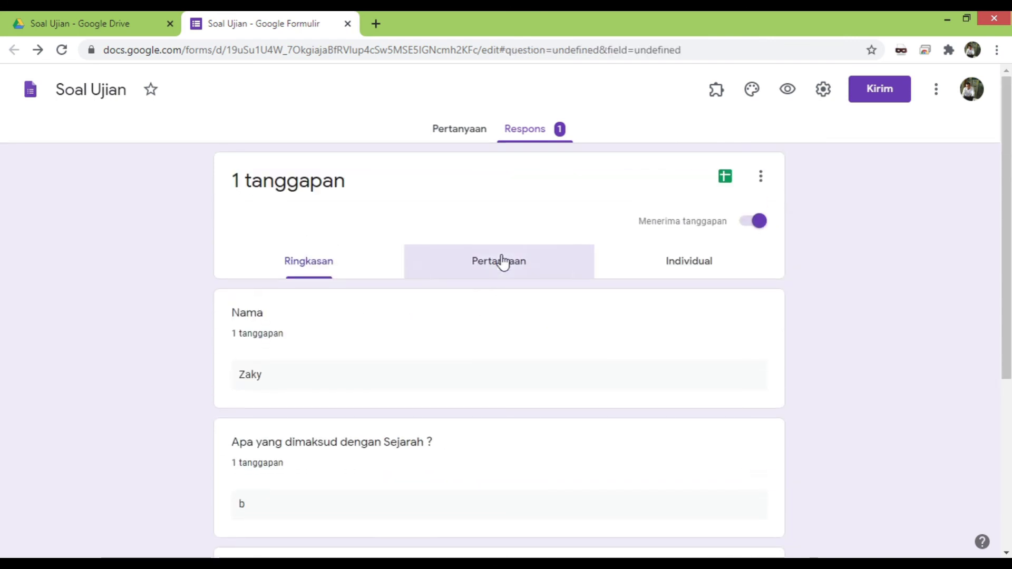
click(702, 273)
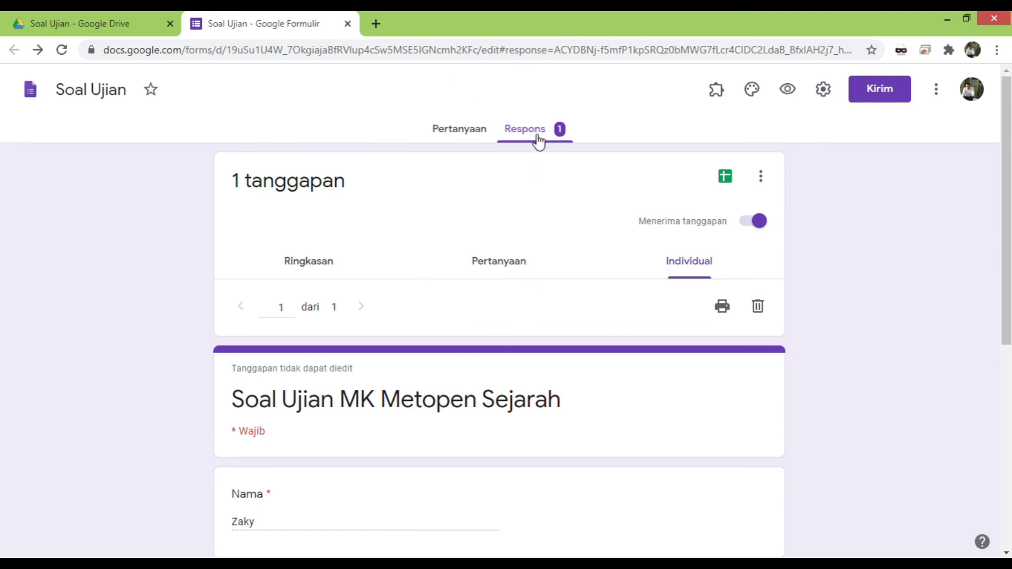
click(462, 140)
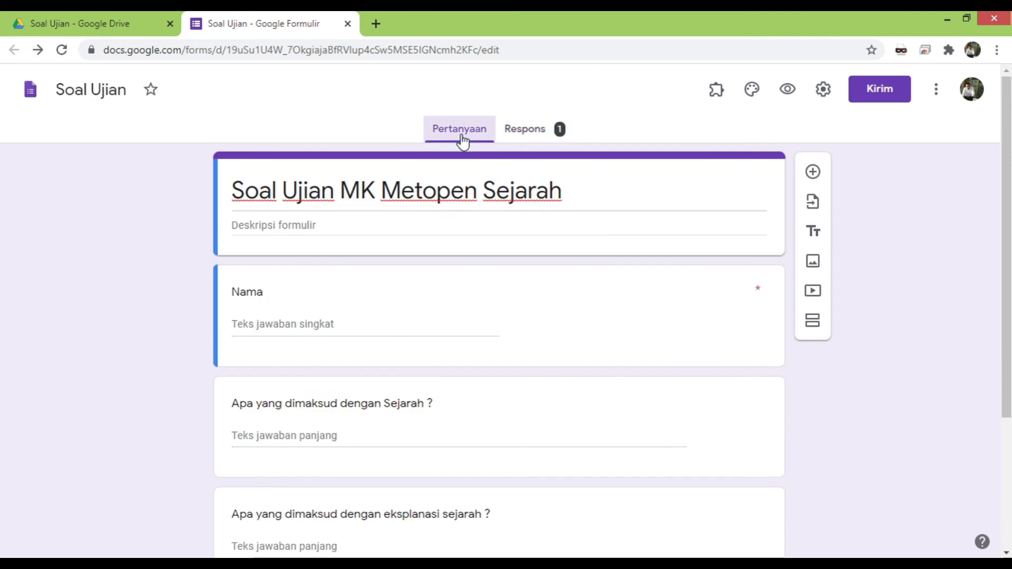